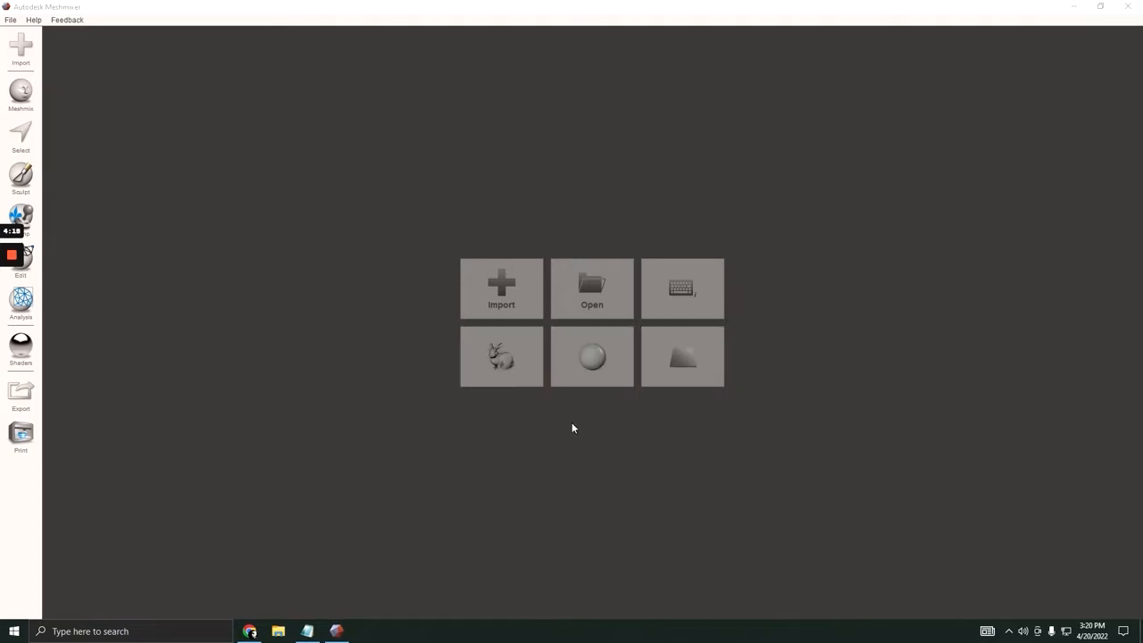
Load the built-in sphere into the scene and open the sculpting tools
click(587, 376)
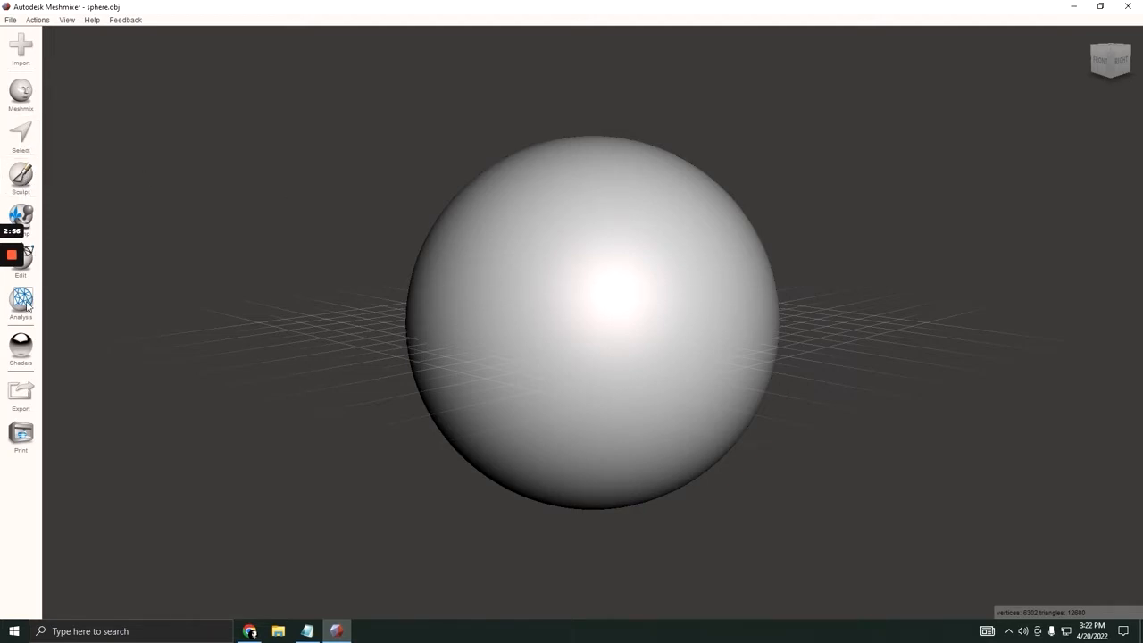
mouse_move(18, 284)
click(26, 175)
mouse_move(85, 71)
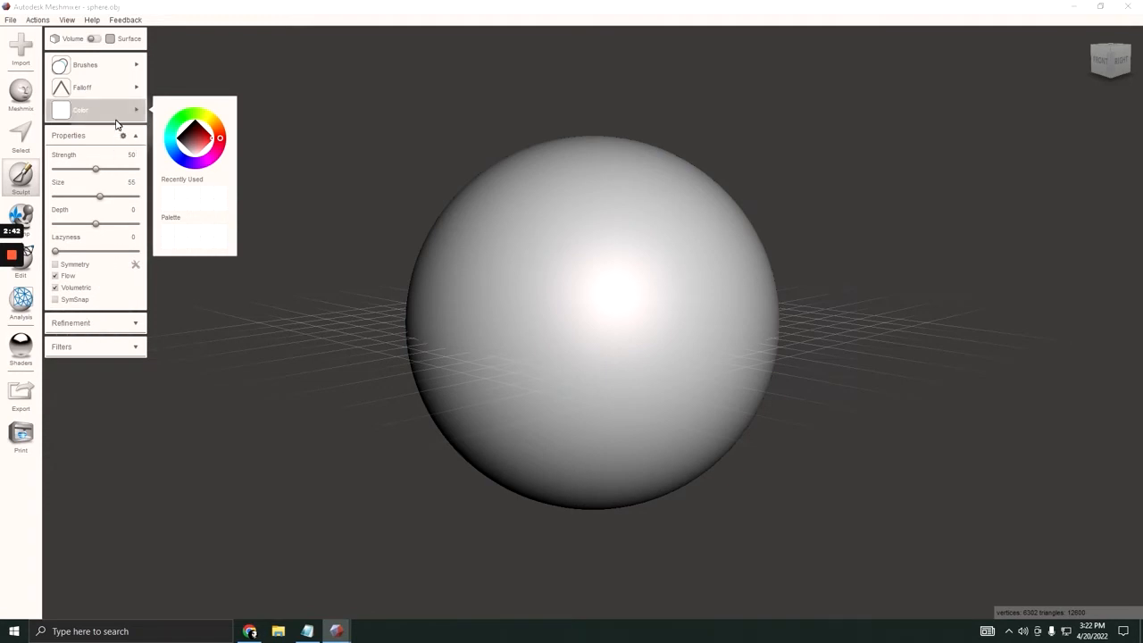
Toggle between the two sculpting modes, finishing with Surface mode active
click(94, 39)
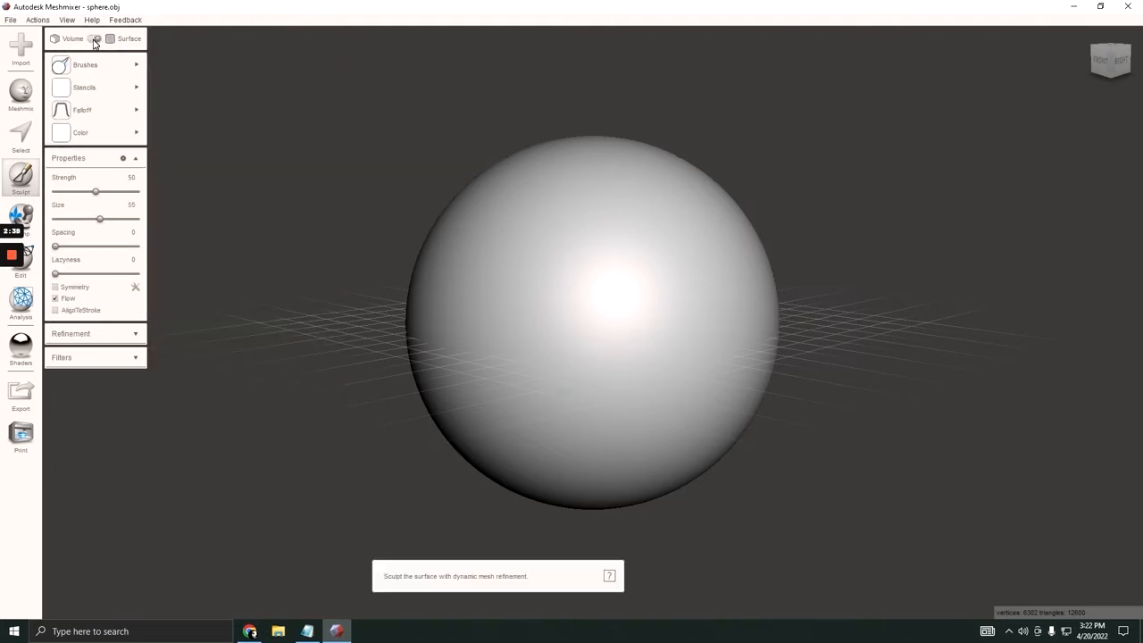
click(94, 39)
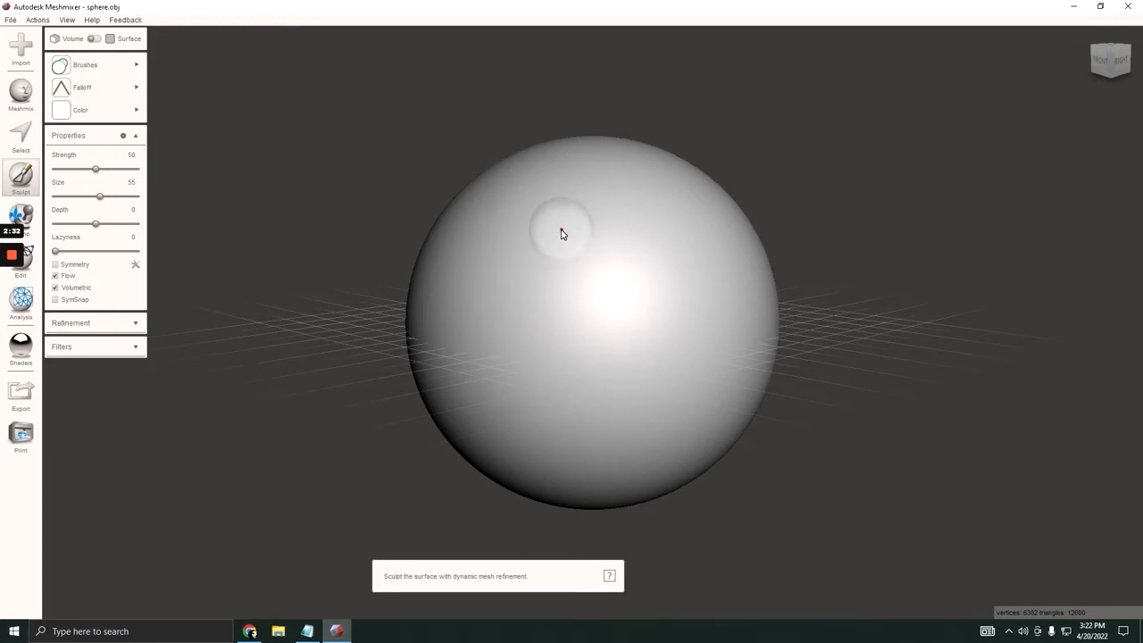
click(94, 40)
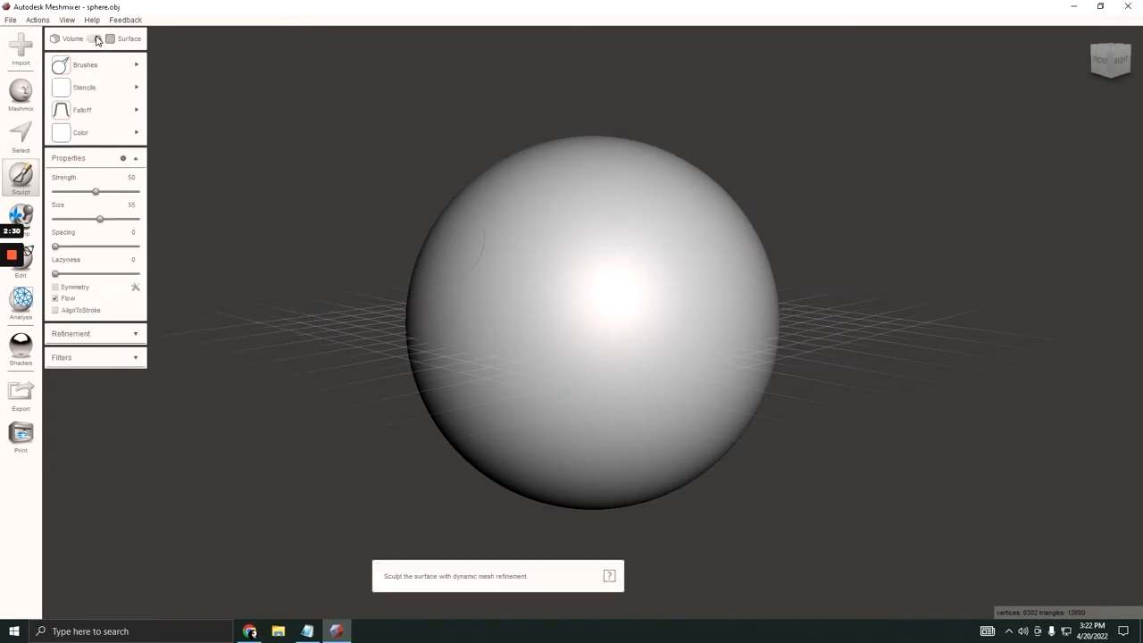
Try the Draw brush with freehand strokes across the sphere, and undo them
mouse_move(116, 102)
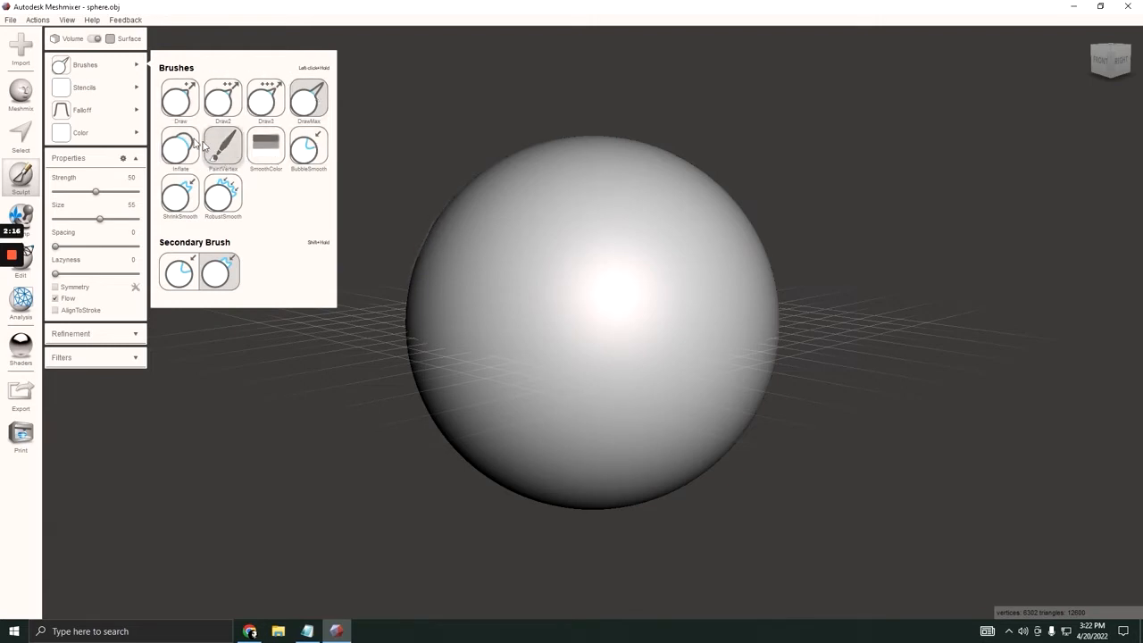
click(177, 110)
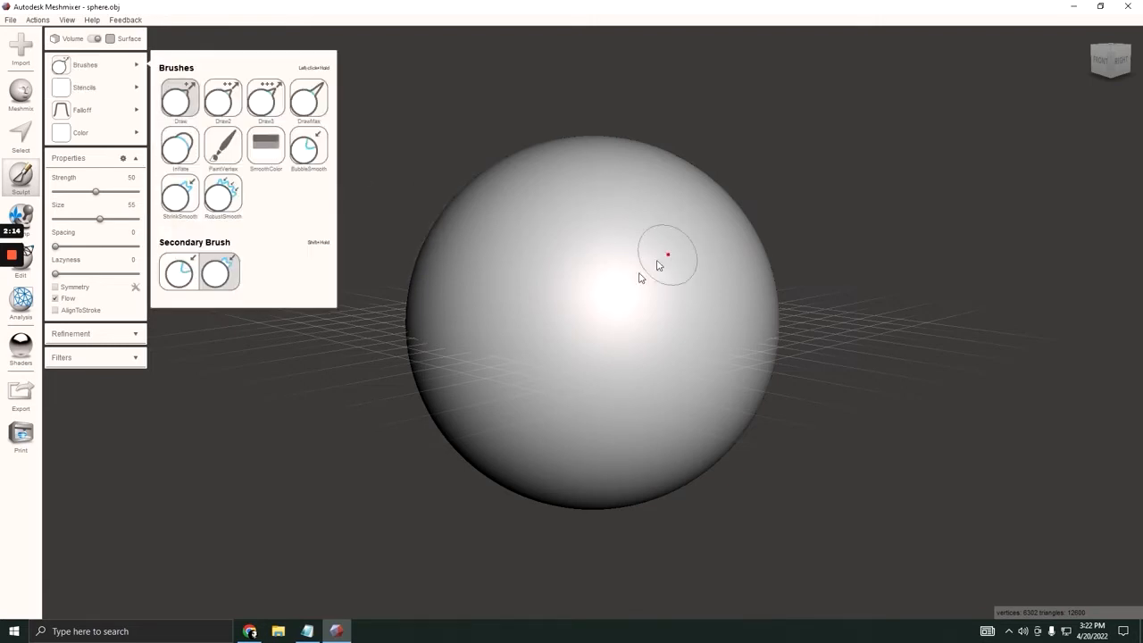
mouse_move(530, 242)
mouse_down()
mouse_move(565, 259)
mouse_move(533, 226)
mouse_move(464, 278)
mouse_move(588, 307)
mouse_move(637, 247)
mouse_move(628, 191)
mouse_move(663, 303)
mouse_move(664, 344)
mouse_move(789, 332)
mouse_move(751, 356)
mouse_move(689, 331)
mouse_move(651, 285)
mouse_move(553, 331)
mouse_move(442, 264)
mouse_move(606, 263)
mouse_move(509, 163)
mouse_move(625, 167)
mouse_move(581, 158)
mouse_up()
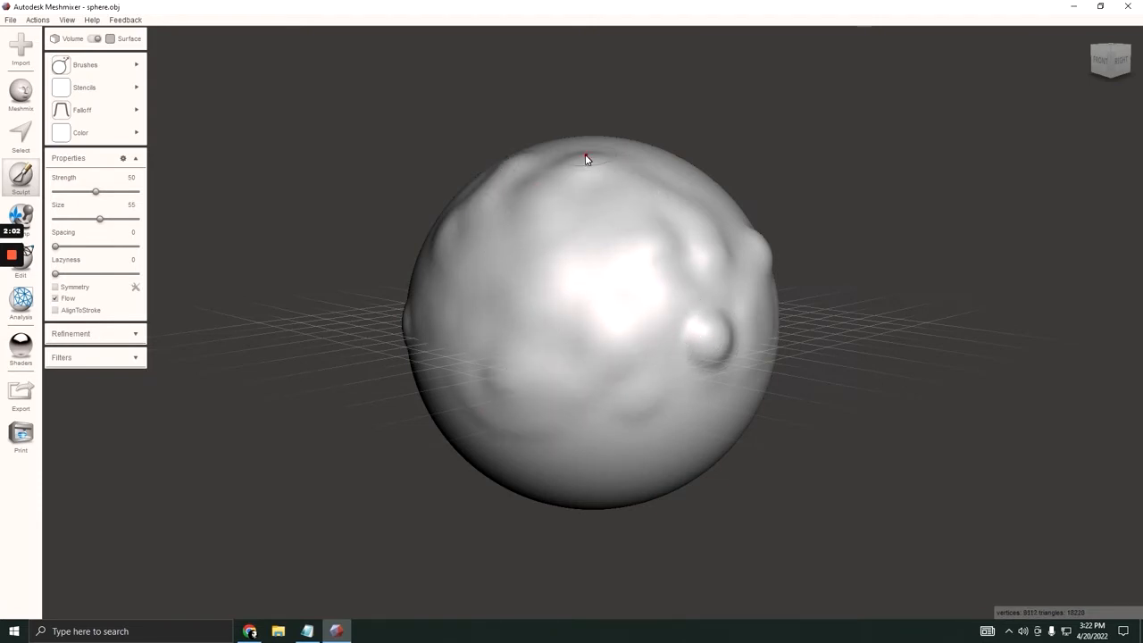
key(ctrl+z)
key(ctrl+z)
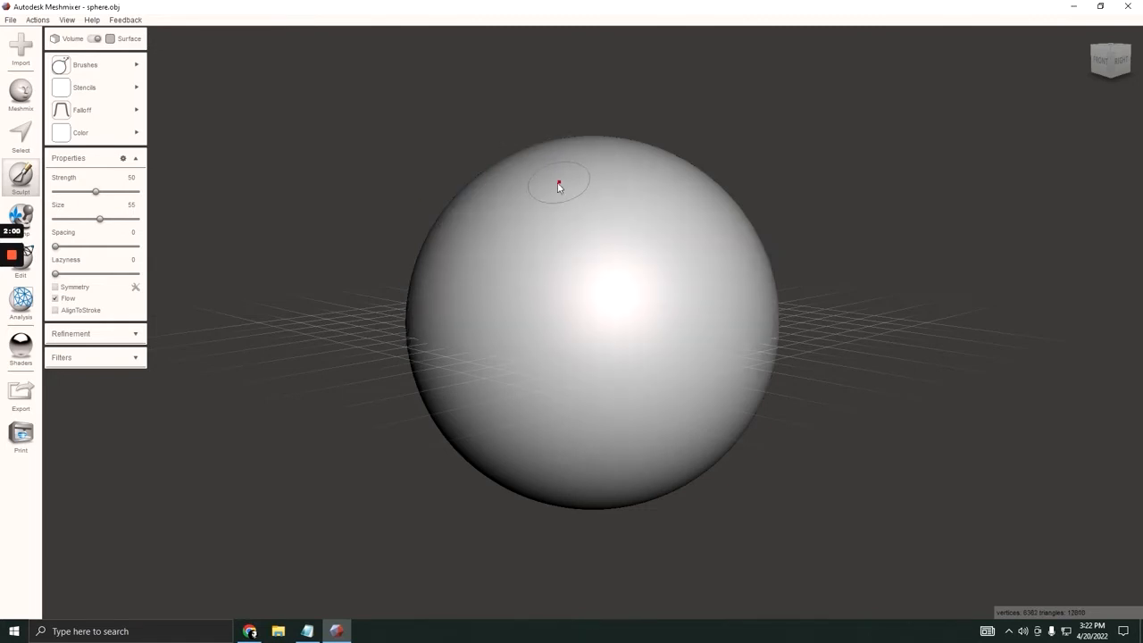
Try a freehand stroke on the sphere with the Draw2 brush, and undo it
mouse_move(68, 128)
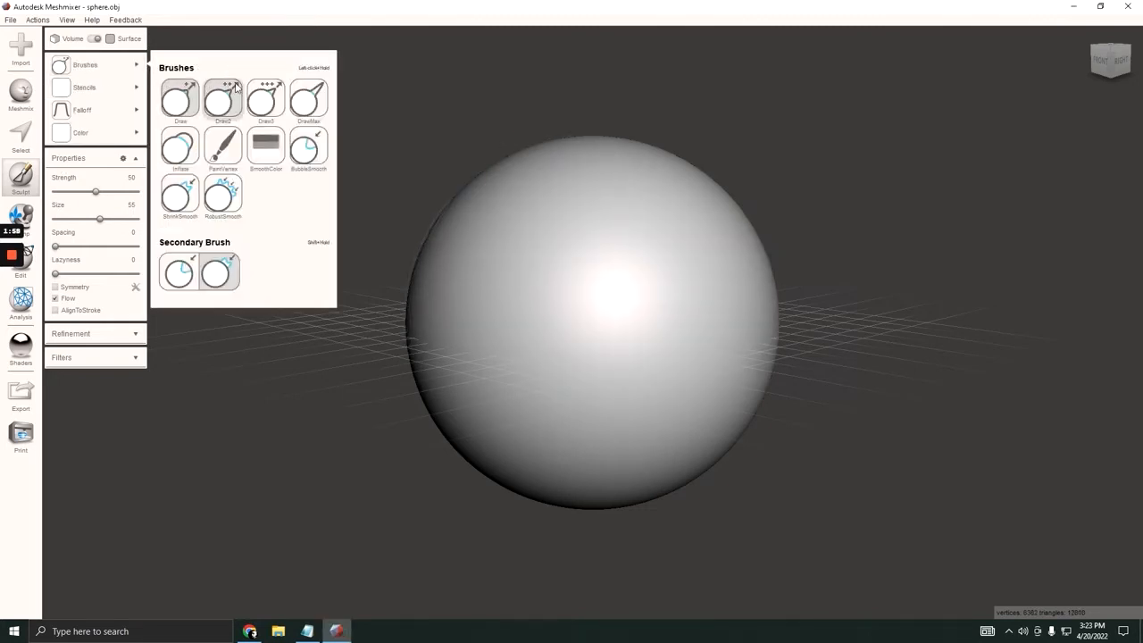
click(223, 100)
mouse_move(570, 262)
mouse_down()
mouse_move(592, 264)
mouse_move(527, 243)
mouse_move(498, 305)
mouse_move(604, 382)
mouse_move(673, 332)
mouse_move(699, 229)
mouse_move(634, 163)
mouse_move(563, 148)
mouse_move(456, 229)
mouse_move(468, 334)
mouse_move(549, 399)
mouse_move(719, 339)
mouse_move(712, 299)
mouse_move(693, 286)
mouse_move(631, 391)
mouse_move(744, 303)
mouse_move(726, 257)
mouse_move(755, 265)
mouse_move(714, 214)
mouse_move(634, 156)
mouse_move(561, 177)
mouse_move(559, 194)
mouse_up()
key(ctrl+z)
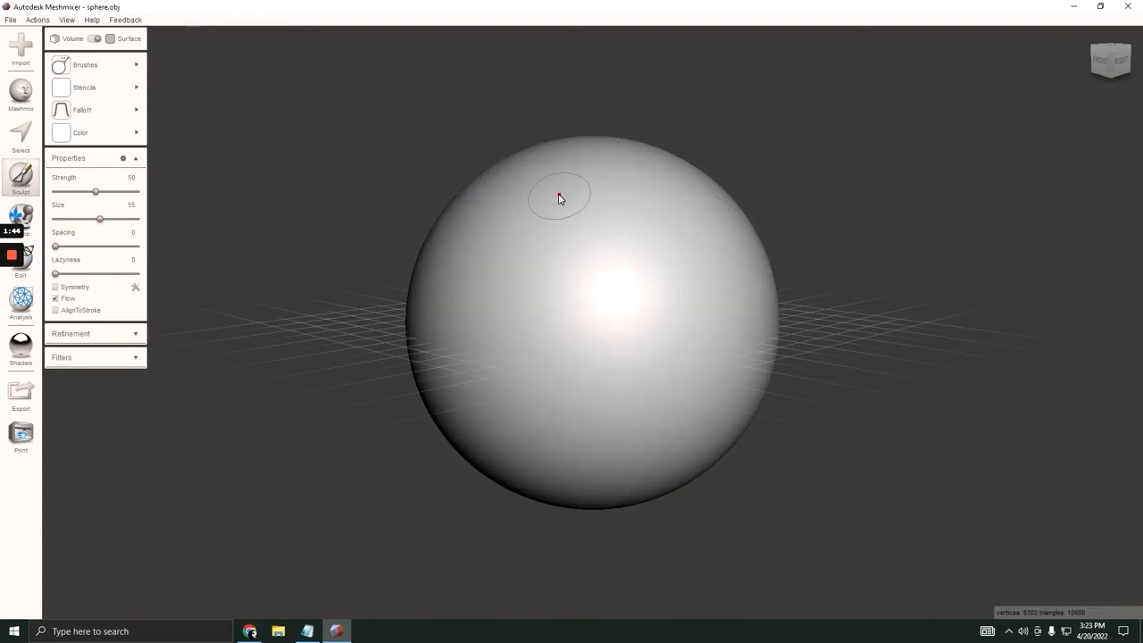
Select the Draw3 brush, test it with freehand strokes on the sphere, and undo the strokes
mouse_move(112, 67)
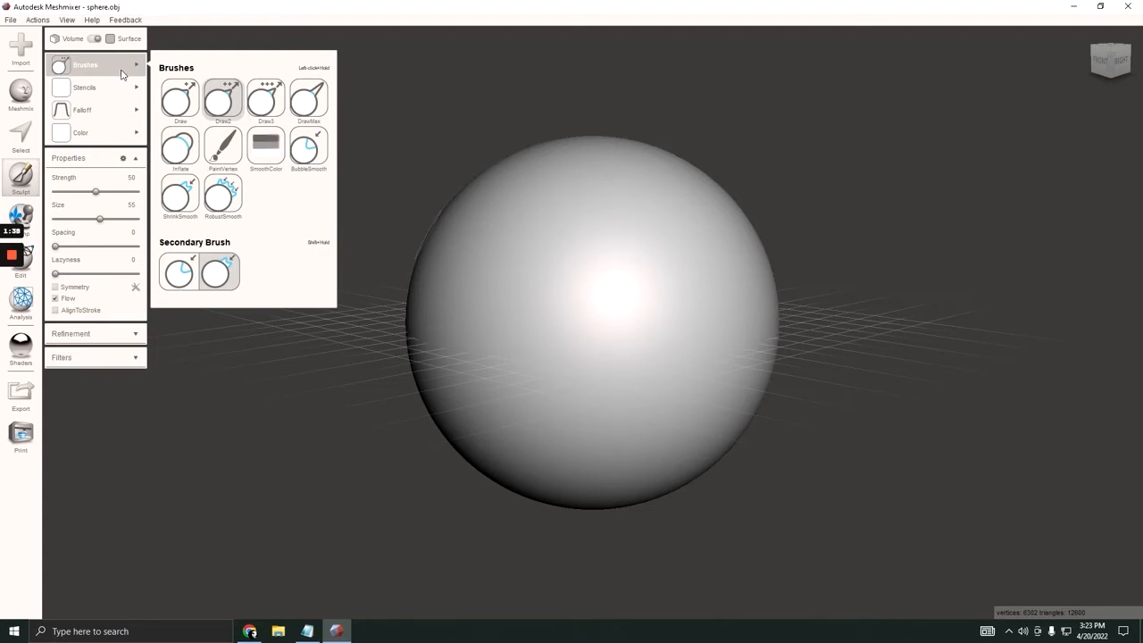
click(273, 106)
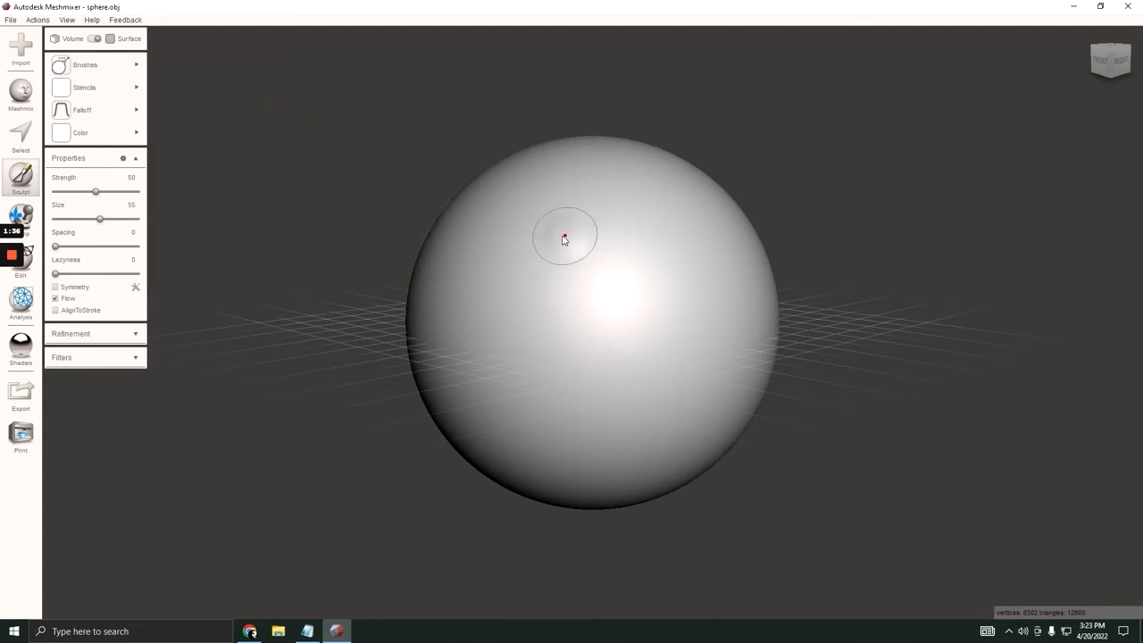
mouse_move(559, 238)
mouse_down()
mouse_move(510, 244)
mouse_move(508, 316)
mouse_move(544, 316)
mouse_move(625, 266)
mouse_move(607, 342)
mouse_move(540, 366)
mouse_up()
mouse_move(473, 311)
mouse_down()
mouse_move(544, 242)
mouse_move(638, 237)
mouse_move(738, 309)
mouse_move(701, 349)
mouse_move(724, 271)
mouse_move(643, 184)
mouse_move(571, 169)
mouse_move(505, 214)
mouse_move(485, 189)
mouse_move(489, 231)
mouse_move(414, 317)
mouse_move(459, 301)
mouse_move(650, 446)
mouse_move(635, 416)
mouse_move(719, 378)
mouse_move(683, 306)
mouse_move(603, 323)
mouse_move(569, 280)
mouse_up()
key(ctrl+z)
key(ctrl+z)
Try the square, hard-edged falloff with a stroke over the upper part of the sphere, and undo it
mouse_move(114, 70)
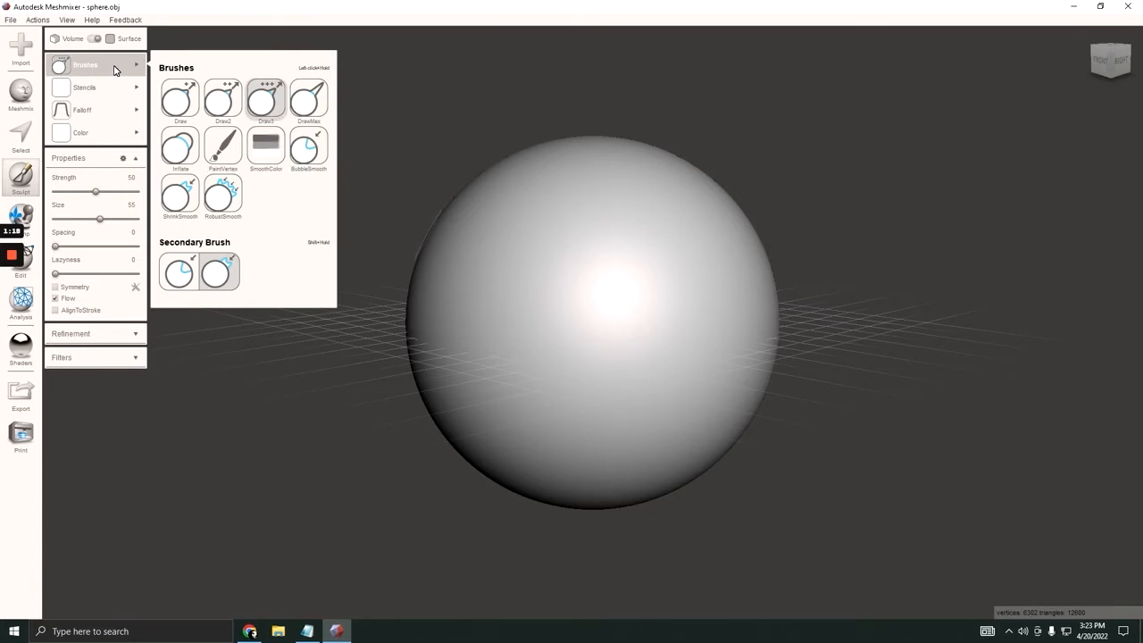
mouse_move(114, 109)
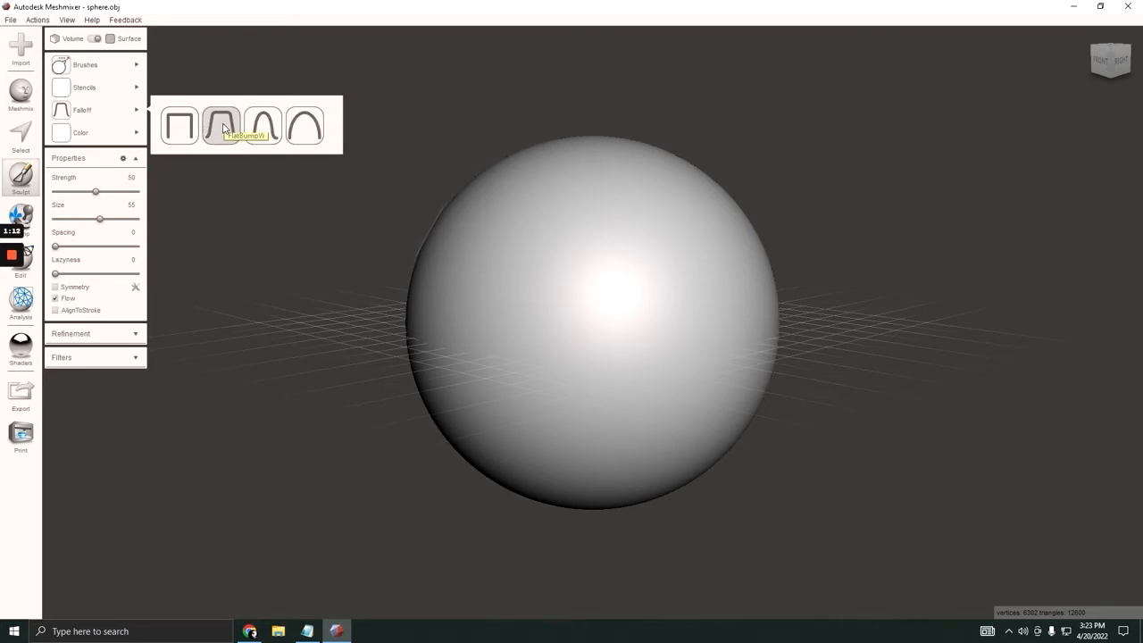
click(181, 128)
mouse_move(526, 263)
mouse_down()
mouse_move(518, 252)
mouse_move(569, 396)
mouse_move(681, 321)
mouse_move(687, 235)
mouse_move(651, 209)
mouse_move(572, 207)
mouse_move(408, 315)
mouse_move(416, 233)
mouse_move(518, 183)
mouse_move(643, 214)
mouse_move(704, 203)
mouse_up()
key(ctrl+z)
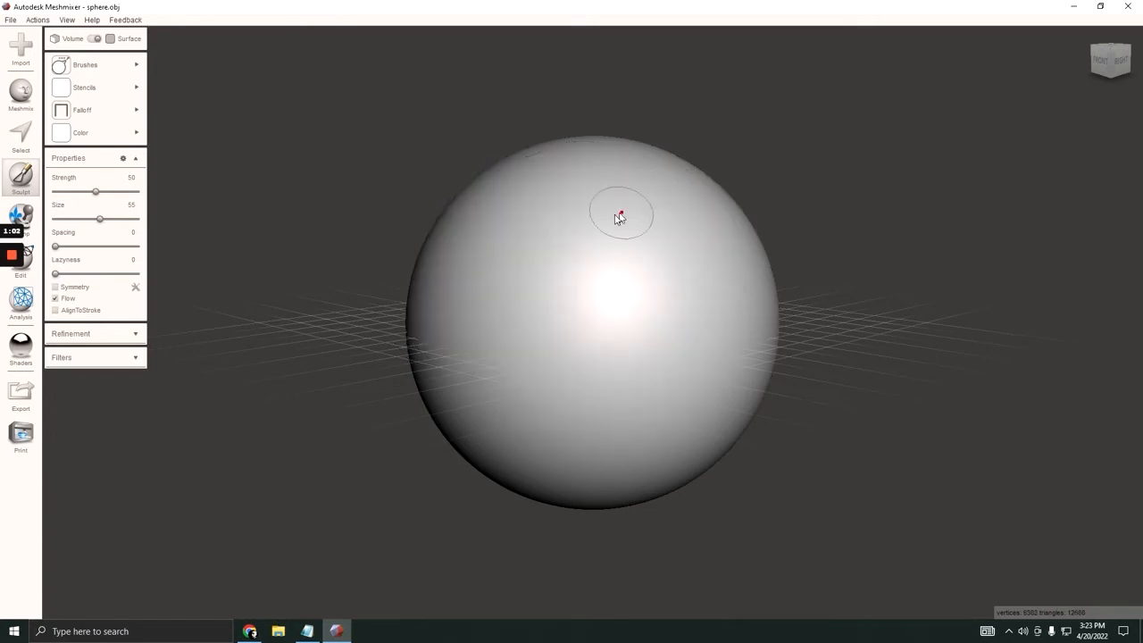
Try the narrow bell-shaped falloff with a short stroke on the sphere, and undo it
click(80, 109)
click(261, 125)
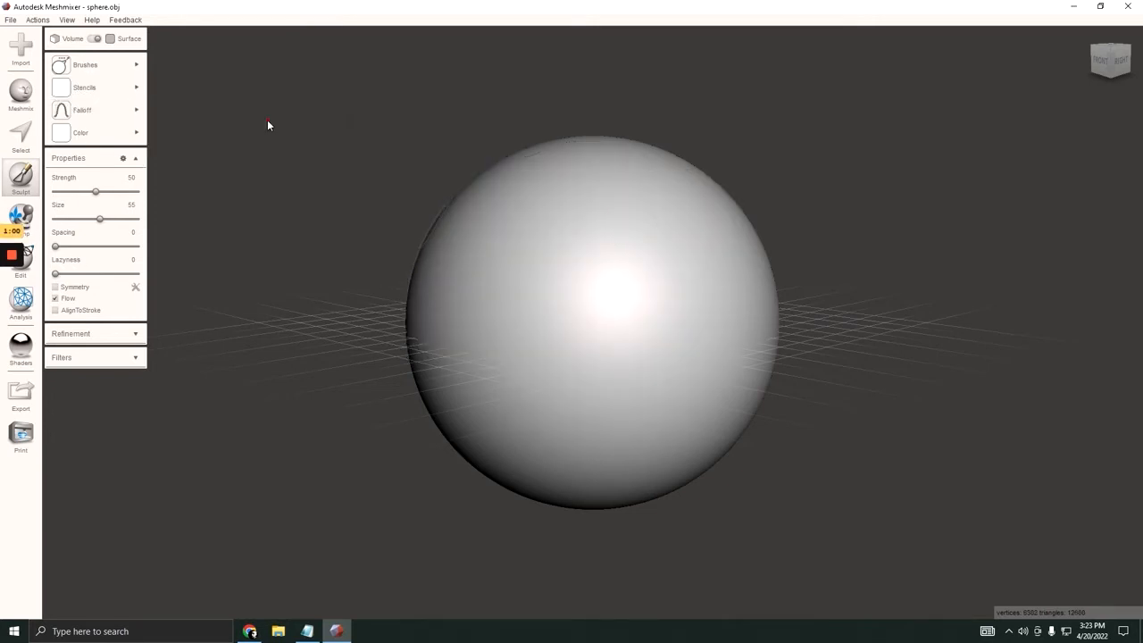
mouse_move(546, 220)
mouse_down()
mouse_move(526, 247)
mouse_move(538, 263)
mouse_move(615, 255)
mouse_move(624, 238)
mouse_up()
key(ctrl+z)
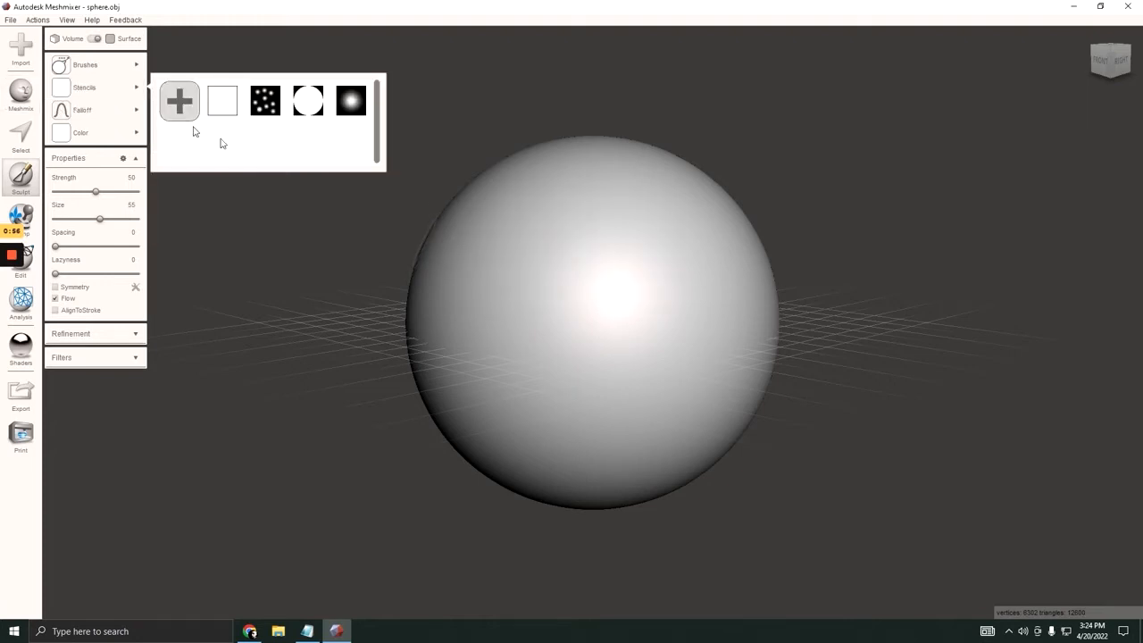
Apply the wide rounded dome falloff, test it with strokes on the sphere, and undo all the strokes
mouse_move(136, 121)
click(304, 125)
mouse_move(561, 234)
mouse_down()
mouse_move(591, 238)
mouse_move(526, 288)
mouse_move(560, 311)
mouse_move(518, 294)
mouse_move(490, 256)
mouse_move(544, 274)
mouse_move(544, 224)
mouse_move(676, 238)
mouse_move(509, 241)
mouse_move(512, 259)
mouse_move(530, 262)
mouse_move(537, 246)
mouse_move(499, 241)
mouse_up()
mouse_move(591, 254)
mouse_down()
mouse_move(676, 296)
mouse_move(702, 290)
mouse_move(712, 296)
mouse_move(704, 307)
mouse_move(701, 289)
mouse_up()
key(ctrl+z)
key(ctrl+z)
key(ctrl+z)
key(ctrl+z)
key(ctrl+z)
key(ctrl+z)
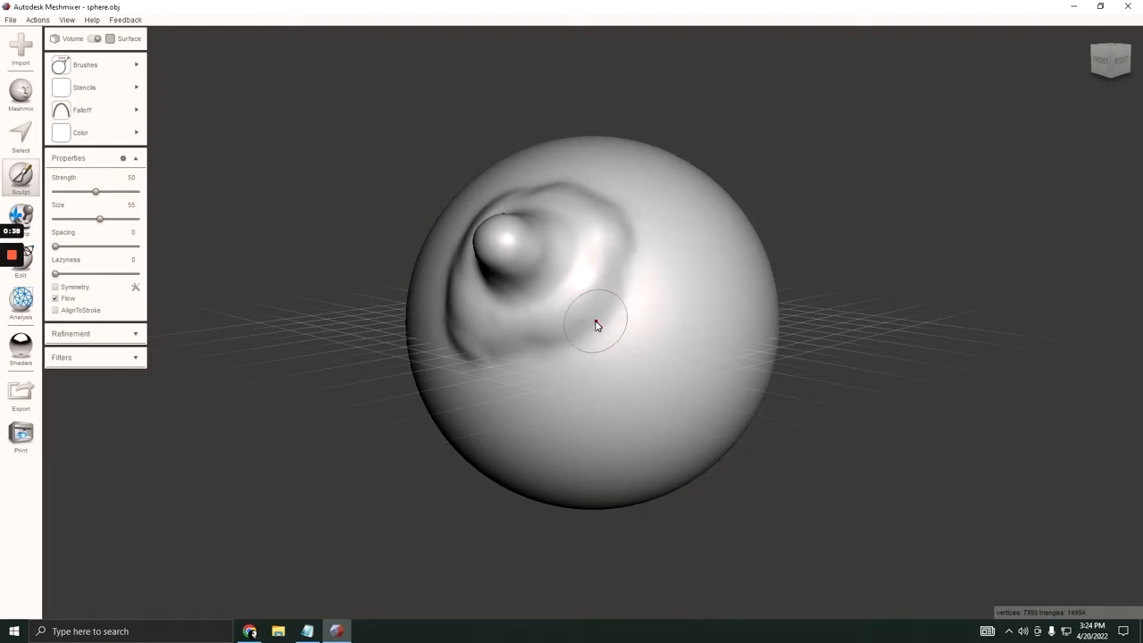
key(ctrl+z)
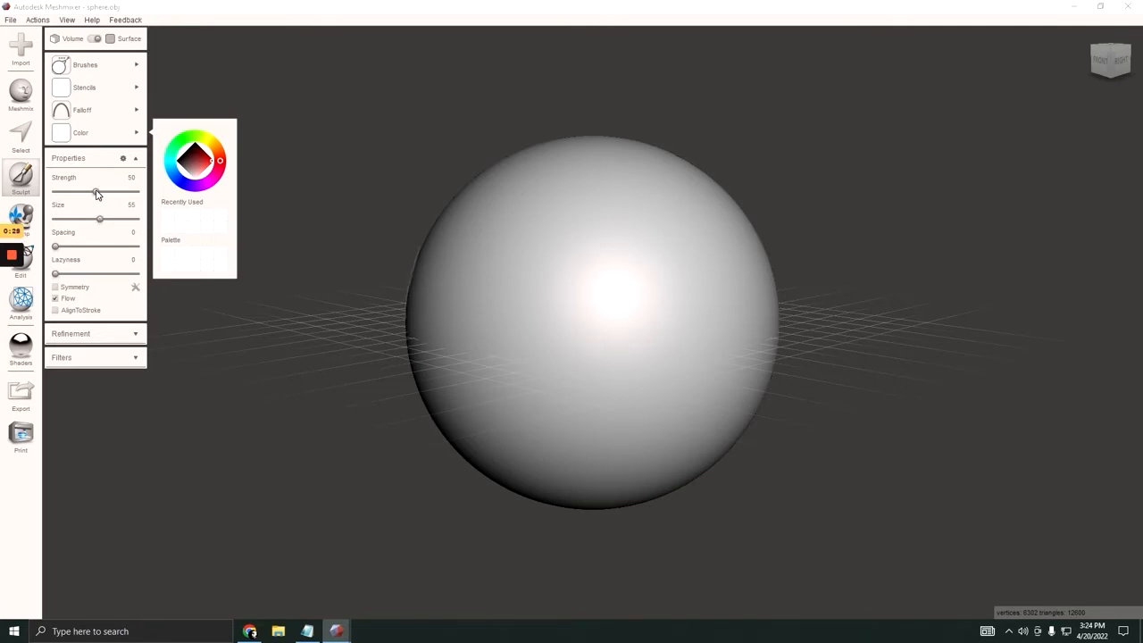
Try strokes on the sphere at a raised brush strength and at strength 10, undoing them after each test
drag(97, 193, 109, 193)
mouse_move(525, 267)
mouse_down()
mouse_move(527, 230)
mouse_move(566, 191)
mouse_move(587, 210)
mouse_move(585, 255)
mouse_move(574, 234)
mouse_move(697, 262)
mouse_move(637, 298)
mouse_move(544, 327)
mouse_move(559, 245)
mouse_up()
key(ctrl+z)
key(ctrl+z)
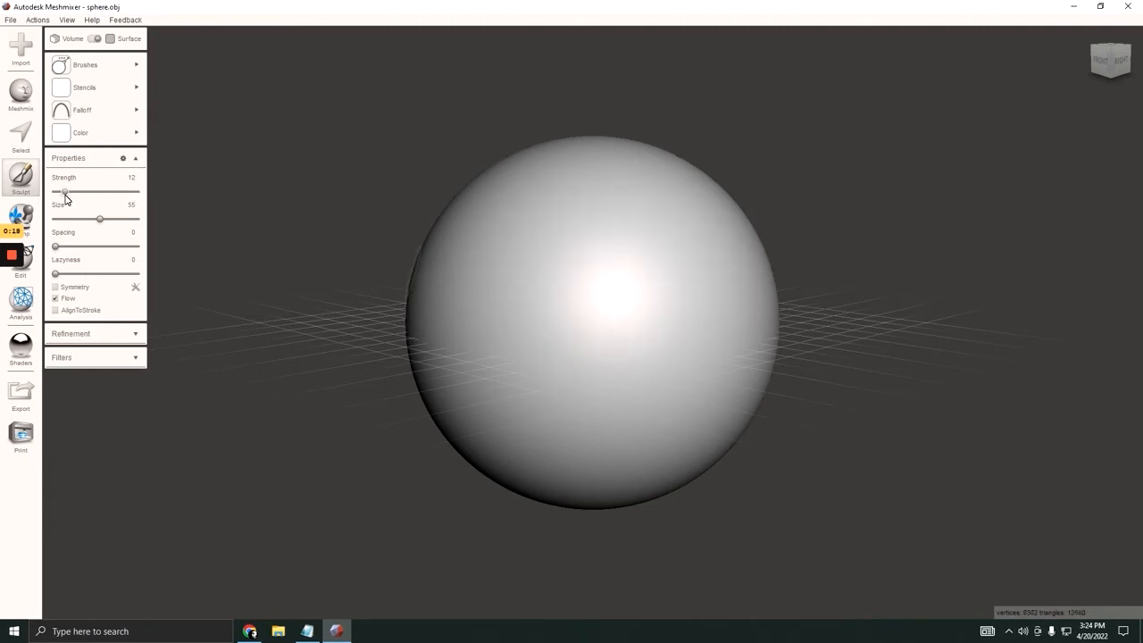
mouse_move(484, 256)
mouse_down()
mouse_move(517, 250)
mouse_move(530, 270)
mouse_move(627, 234)
mouse_move(679, 312)
mouse_move(640, 334)
mouse_move(640, 354)
mouse_move(525, 295)
mouse_move(469, 306)
mouse_move(488, 239)
mouse_move(533, 194)
mouse_move(622, 161)
mouse_move(721, 270)
mouse_up()
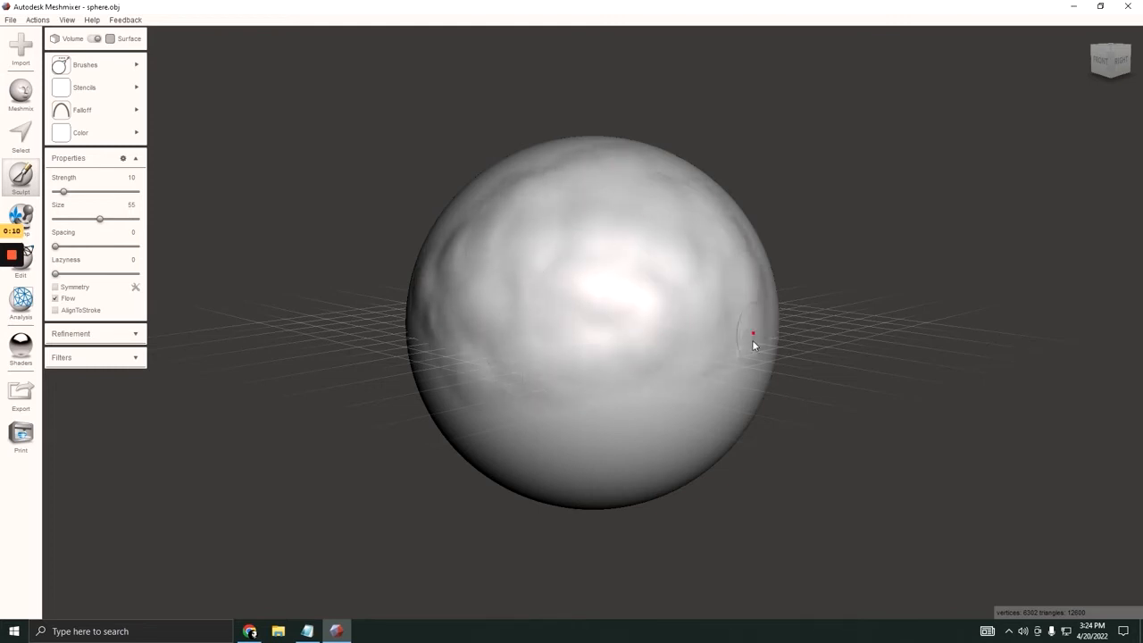
key(ctrl+z)
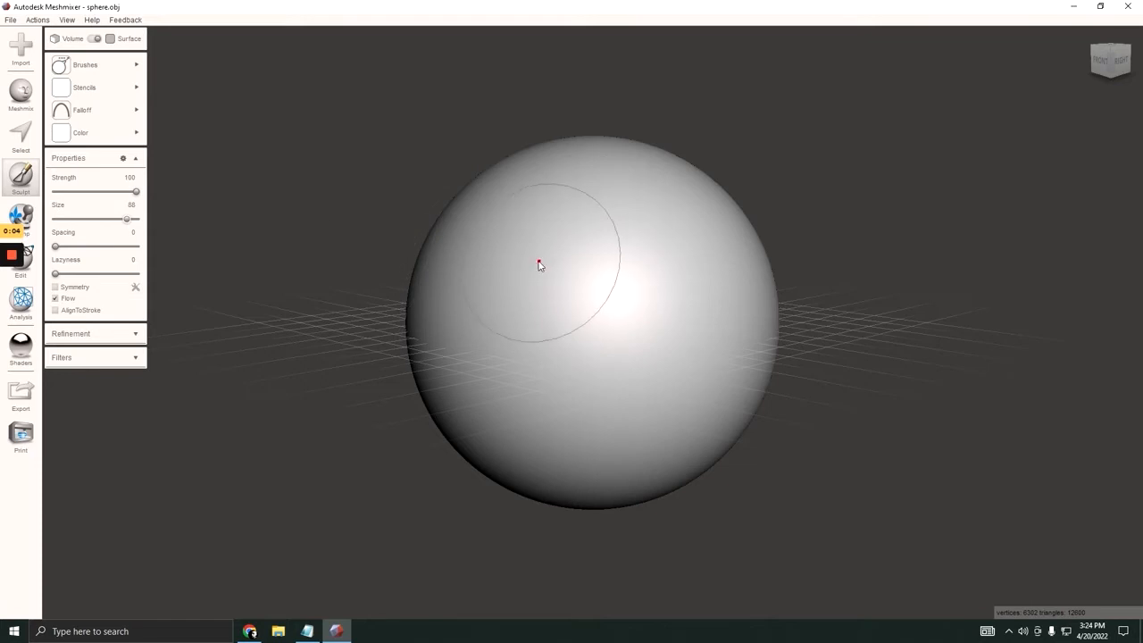
Set the brush strength to 100 and test strokes at sizes 88 and 19, undoing the test strokes
mouse_move(539, 258)
mouse_down()
mouse_move(569, 197)
mouse_move(676, 250)
mouse_move(685, 389)
mouse_move(533, 372)
mouse_move(479, 324)
mouse_up()
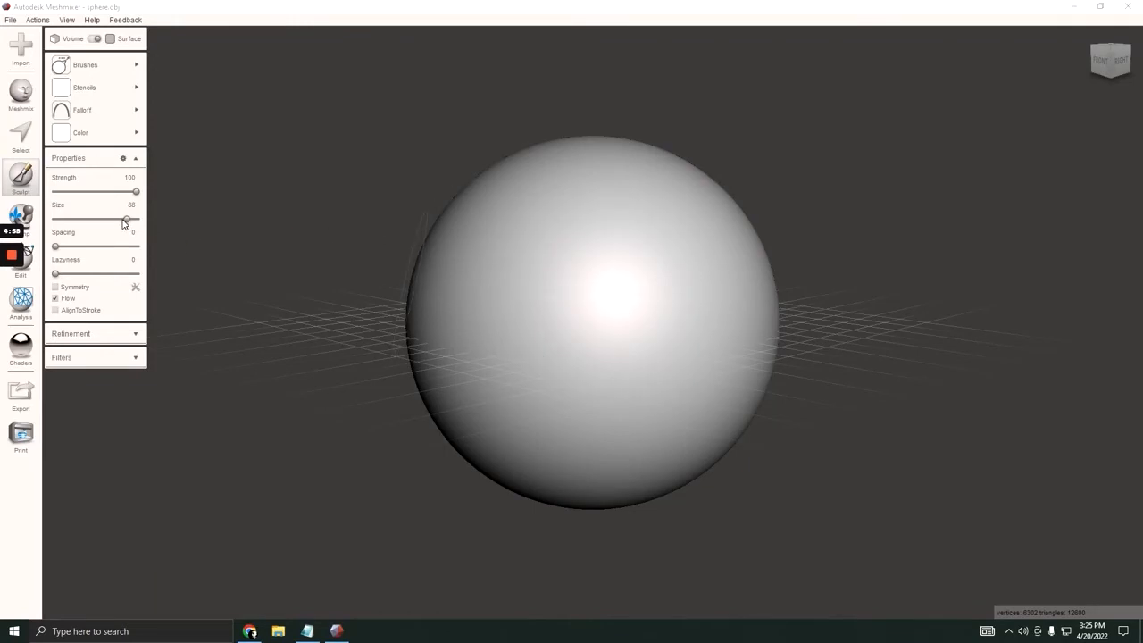
drag(123, 221, 87, 221)
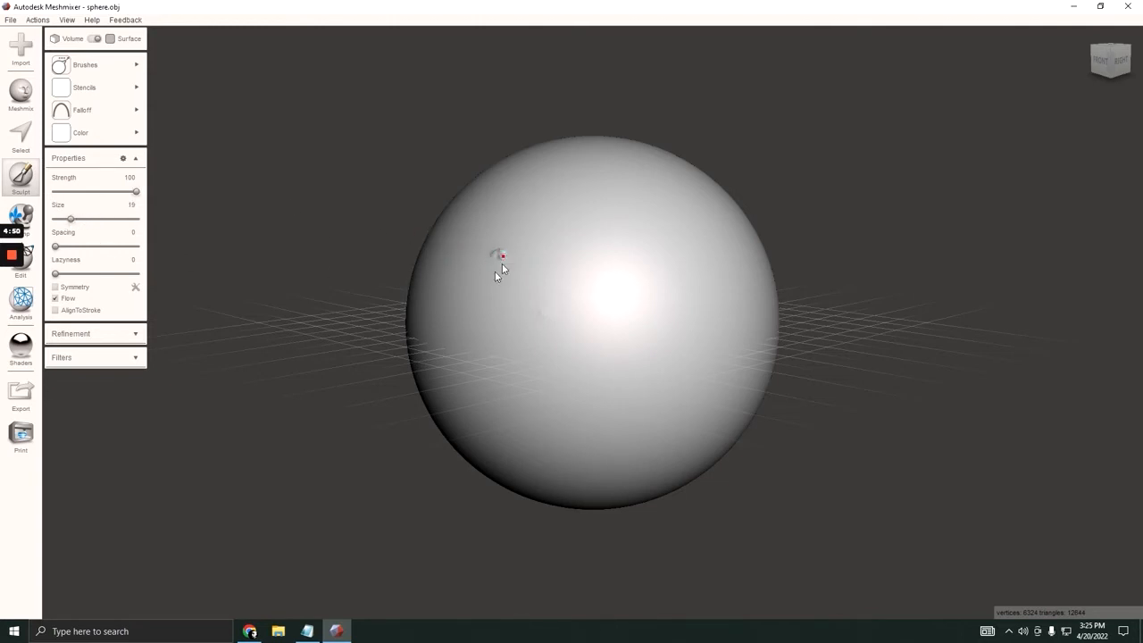
mouse_move(498, 272)
mouse_down()
mouse_move(504, 285)
mouse_move(522, 270)
mouse_move(515, 243)
mouse_move(499, 249)
mouse_up()
scroll(492, 297, up, 5)
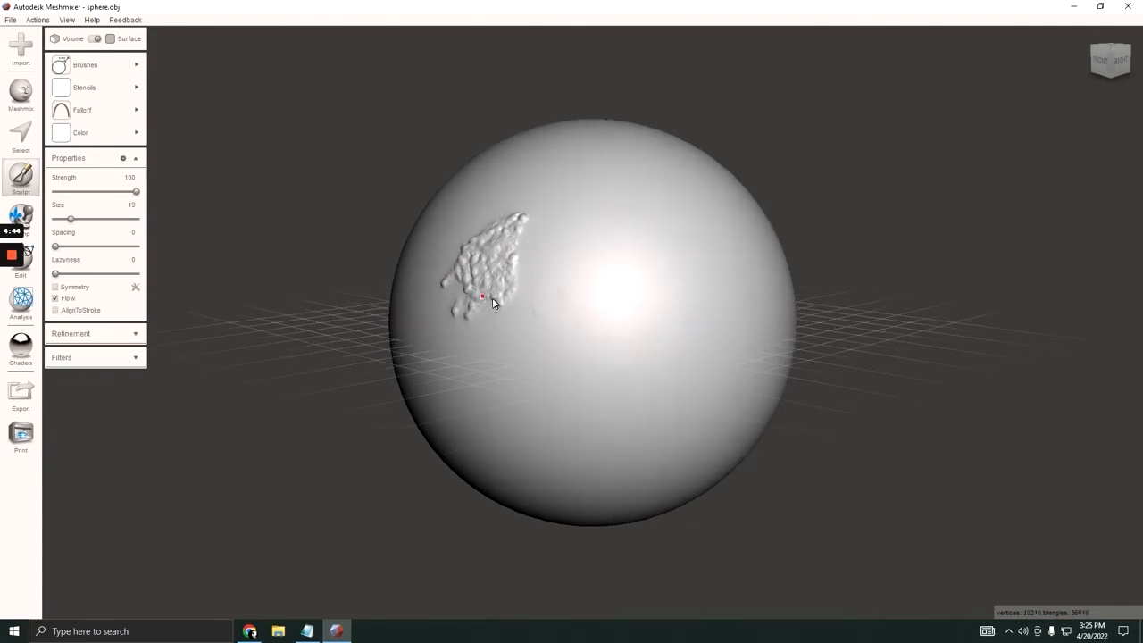
mouse_move(415, 318)
mouse_down()
mouse_move(466, 288)
mouse_move(490, 207)
mouse_move(506, 255)
mouse_move(527, 231)
mouse_up()
key(ctrl+z)
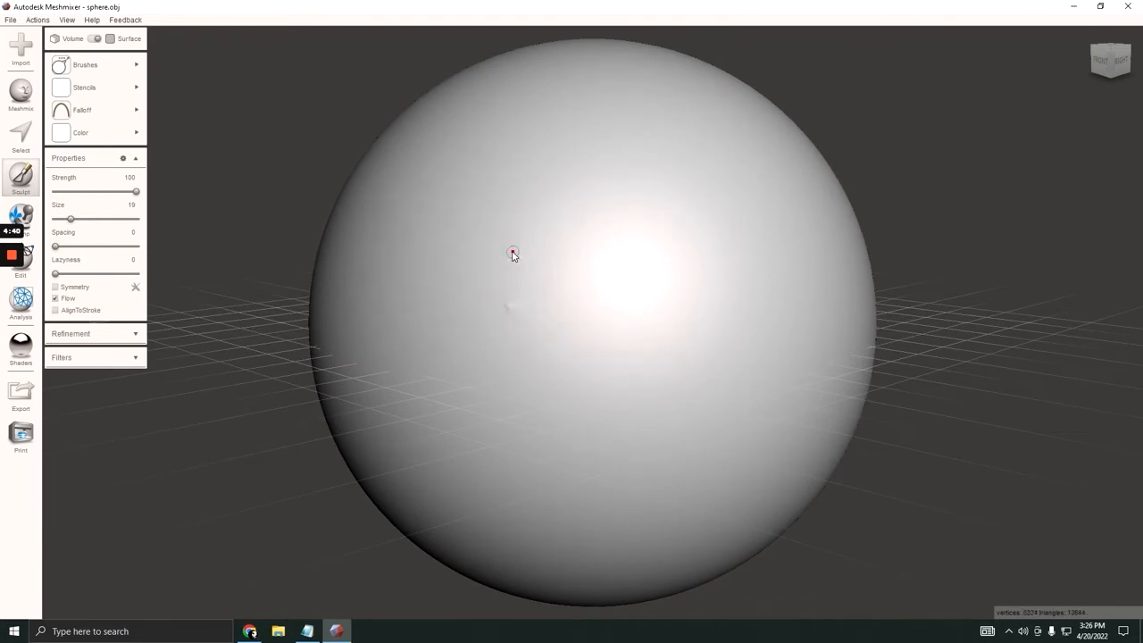
Try a stroke across the sphere with brush size 93 and spacing 37, and undo it
scroll(512, 258, down, 3)
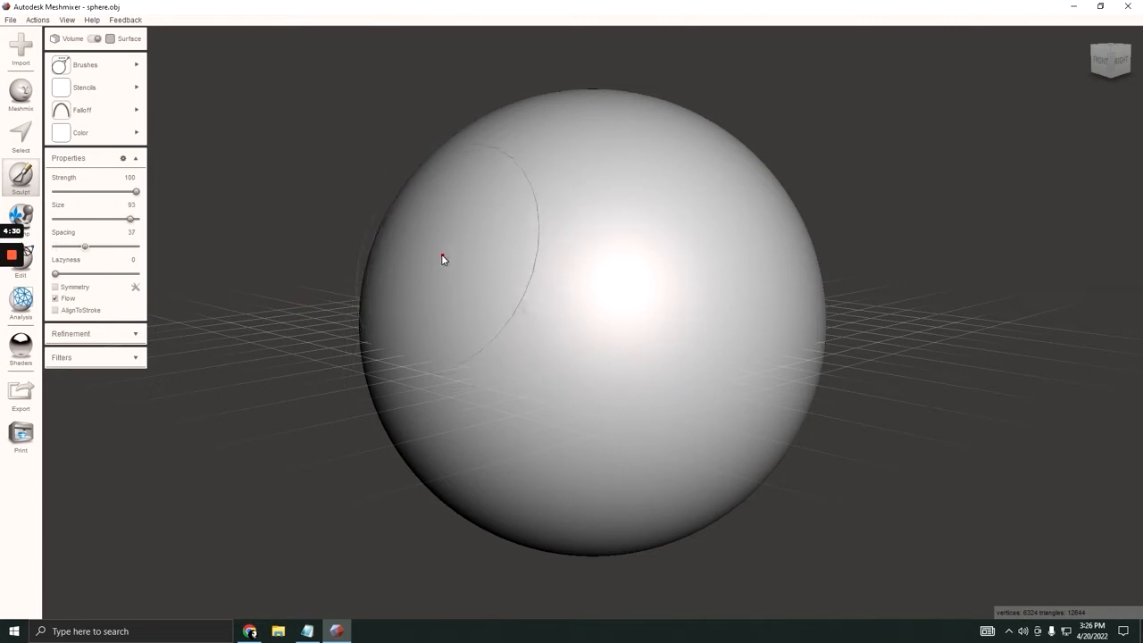
mouse_move(453, 259)
mouse_down()
mouse_move(566, 273)
mouse_move(706, 268)
mouse_up()
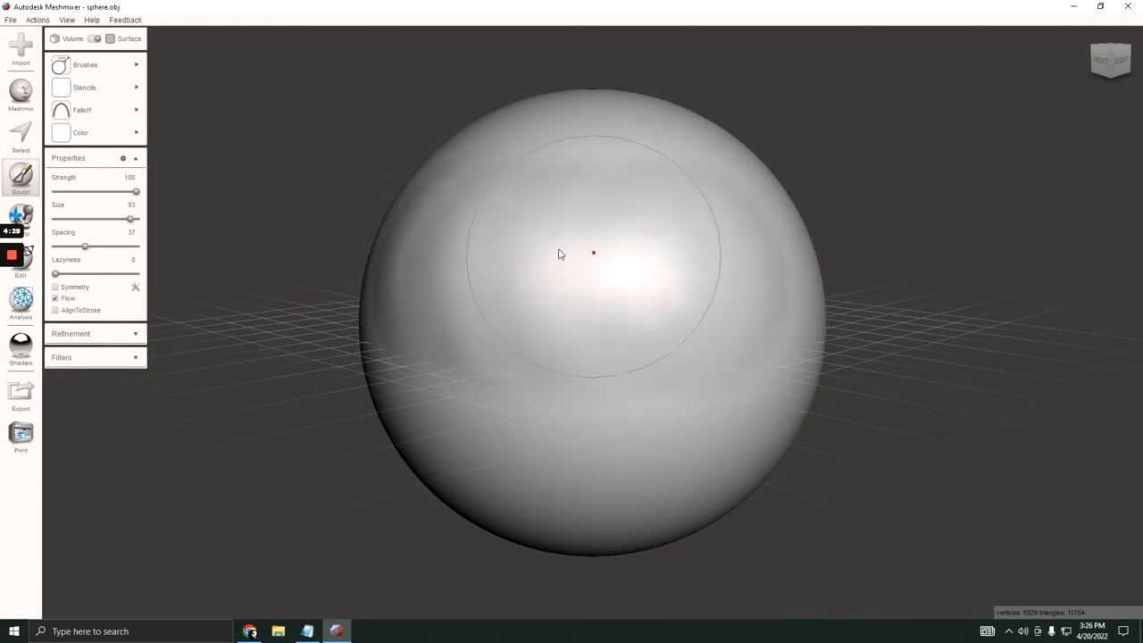
key(ctrl+z)
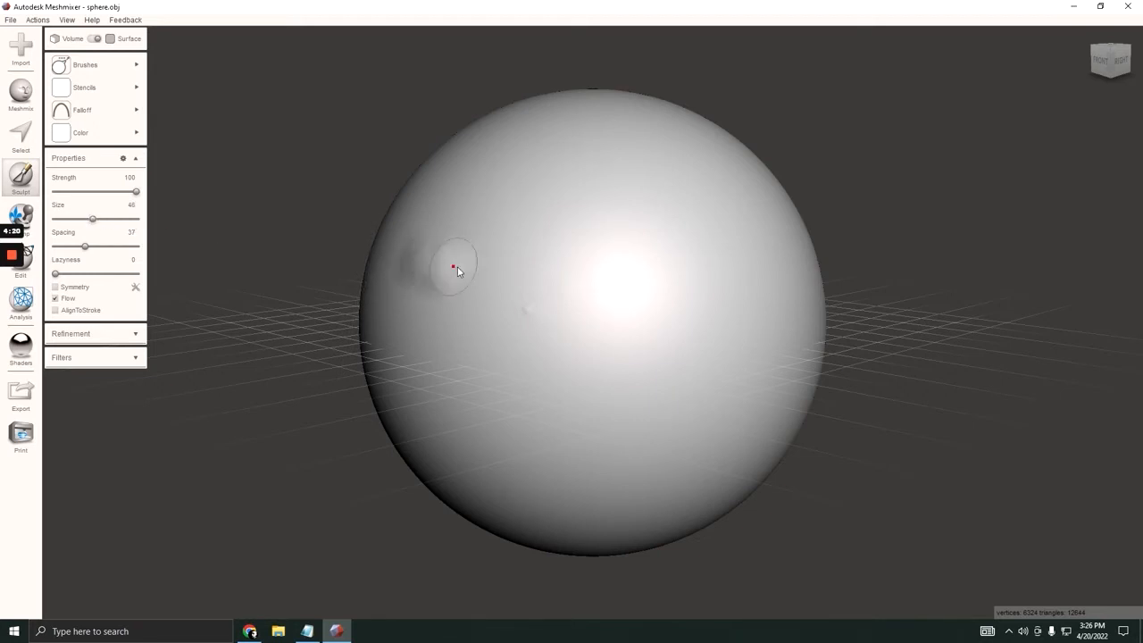
Set the brush size to 46 and compare strokes at spacing 37 and spacing 0, undoing each
mouse_move(457, 271)
mouse_down()
mouse_move(669, 281)
mouse_move(745, 268)
mouse_up()
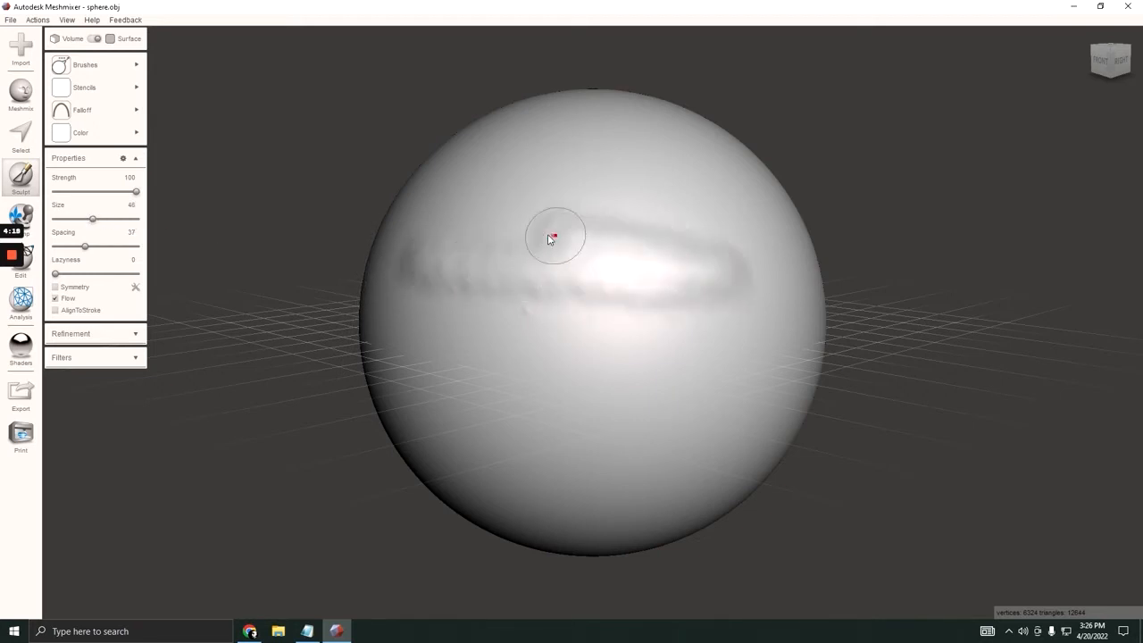
key(ctrl+z)
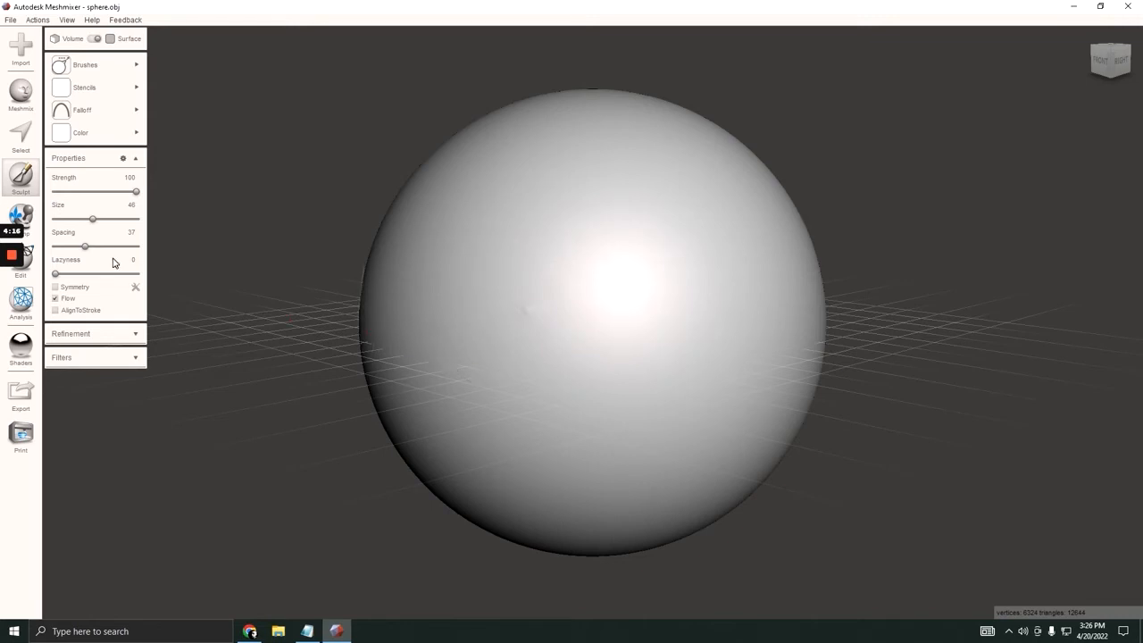
mouse_move(424, 262)
mouse_down()
mouse_move(566, 276)
mouse_move(704, 260)
mouse_move(747, 360)
mouse_move(566, 392)
mouse_move(516, 495)
mouse_up()
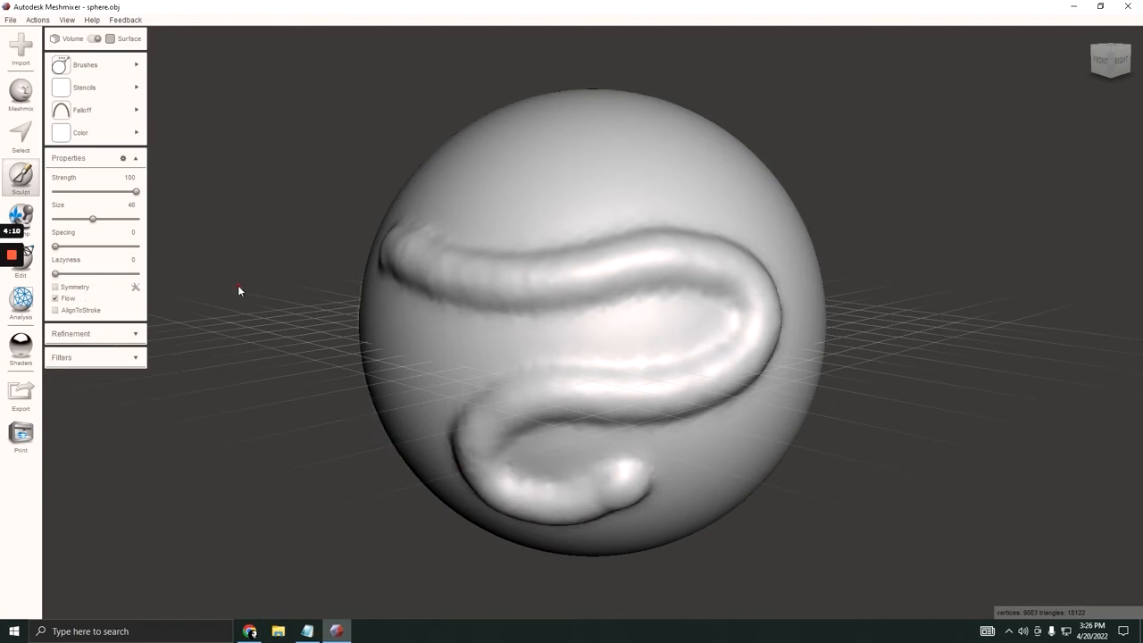
key(ctrl+z)
Set the spacing to 100 and sculpt winding rows of separate bumps across the middle and lower sphere
mouse_move(446, 226)
mouse_down()
mouse_move(497, 258)
mouse_move(768, 284)
mouse_up()
mouse_move(700, 379)
mouse_down()
mouse_move(438, 383)
mouse_move(559, 461)
mouse_move(745, 482)
mouse_move(562, 501)
mouse_move(395, 449)
mouse_move(413, 373)
mouse_move(739, 317)
mouse_move(473, 296)
mouse_up()
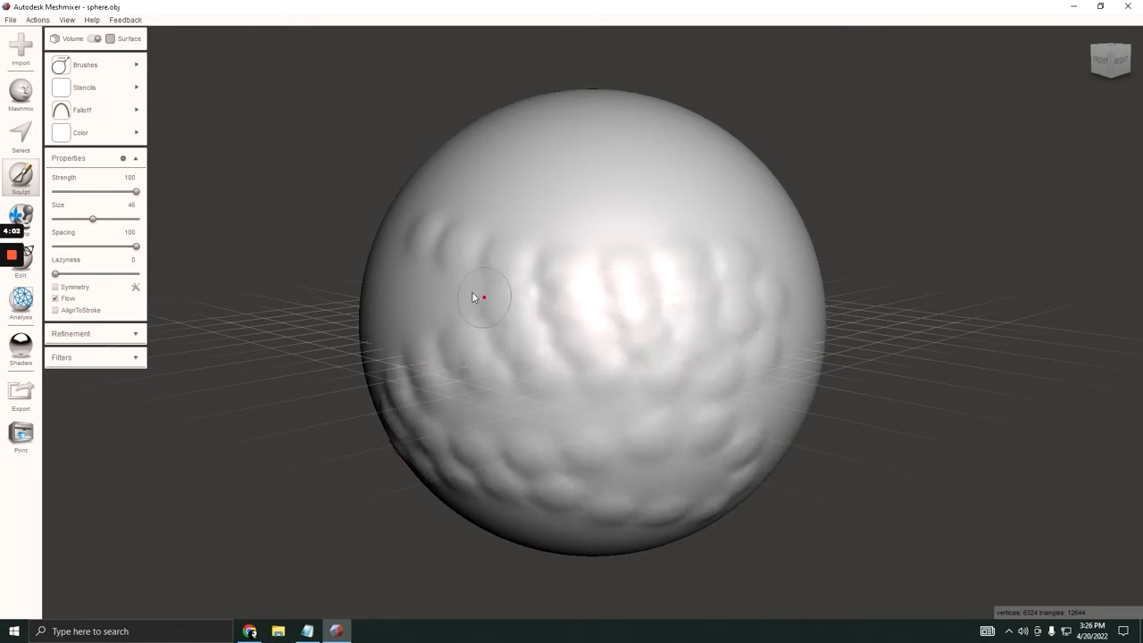
drag(490, 429, 736, 394)
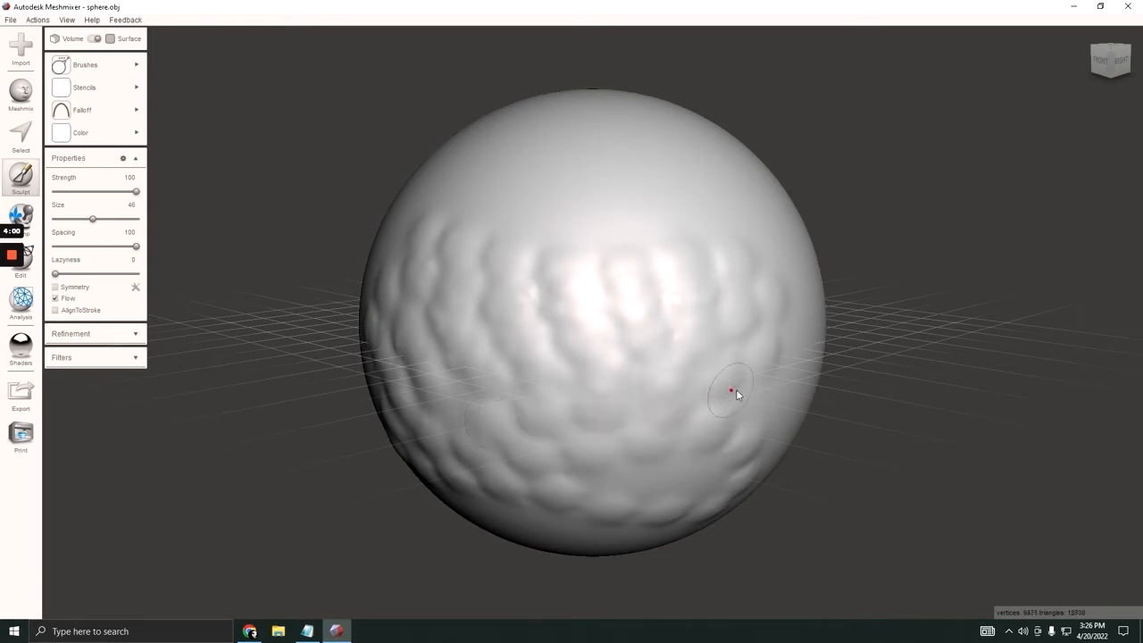
Try one more stroke of separate bumps on the lower sphere, and undo all the bump strokes
mouse_move(604, 484)
mouse_down()
mouse_move(821, 345)
mouse_move(500, 255)
mouse_move(752, 329)
mouse_move(728, 314)
mouse_up()
key(ctrl+z)
key(ctrl+z)
key(ctrl+z)
key(ctrl+z)
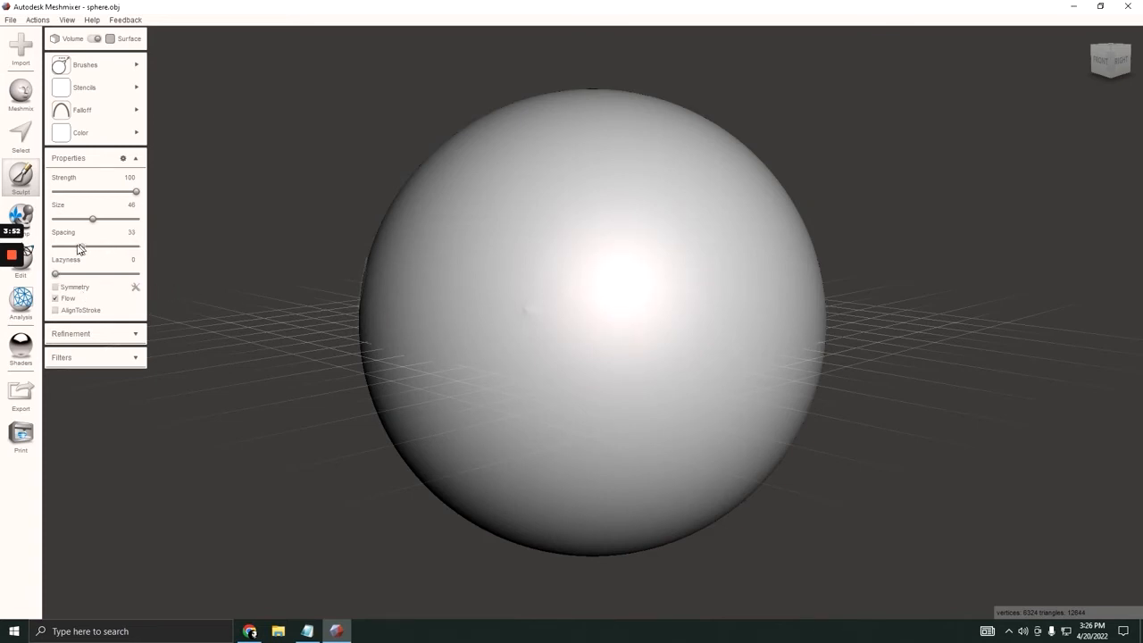
Try winding strokes across the sphere at spacing 22, undoing each one
mouse_move(398, 273)
mouse_down()
mouse_move(612, 298)
mouse_move(650, 382)
mouse_move(550, 379)
mouse_move(491, 441)
mouse_move(679, 432)
mouse_up()
key(ctrl+z)
mouse_move(391, 242)
mouse_down()
mouse_move(651, 259)
mouse_move(612, 331)
mouse_move(407, 333)
mouse_move(625, 379)
mouse_move(473, 407)
mouse_move(614, 435)
mouse_move(497, 446)
mouse_up()
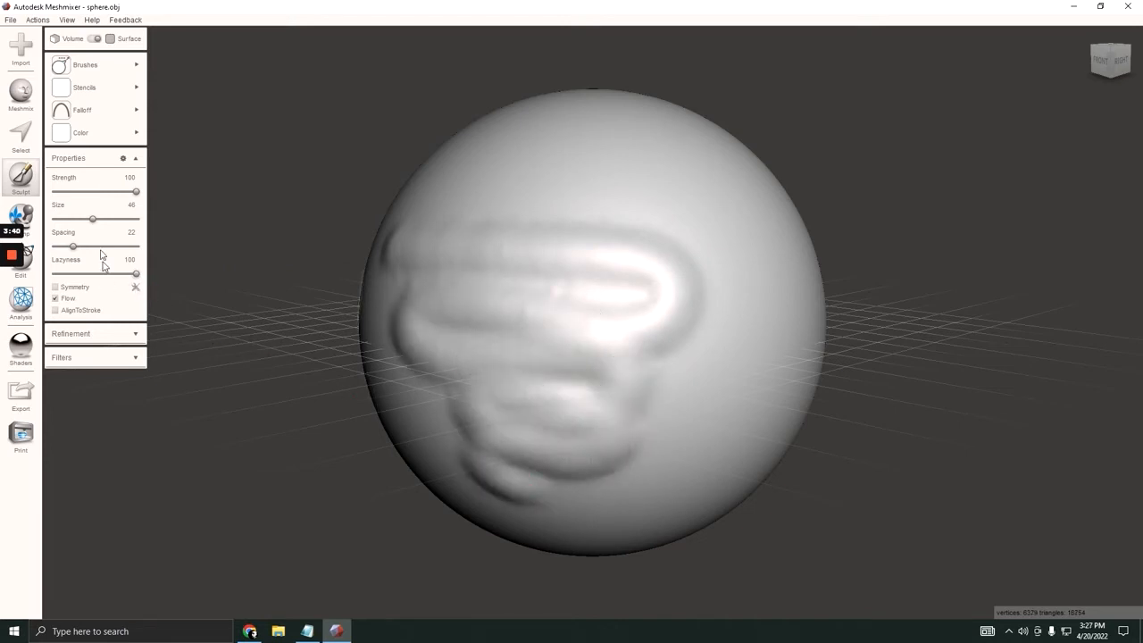
key(ctrl+z)
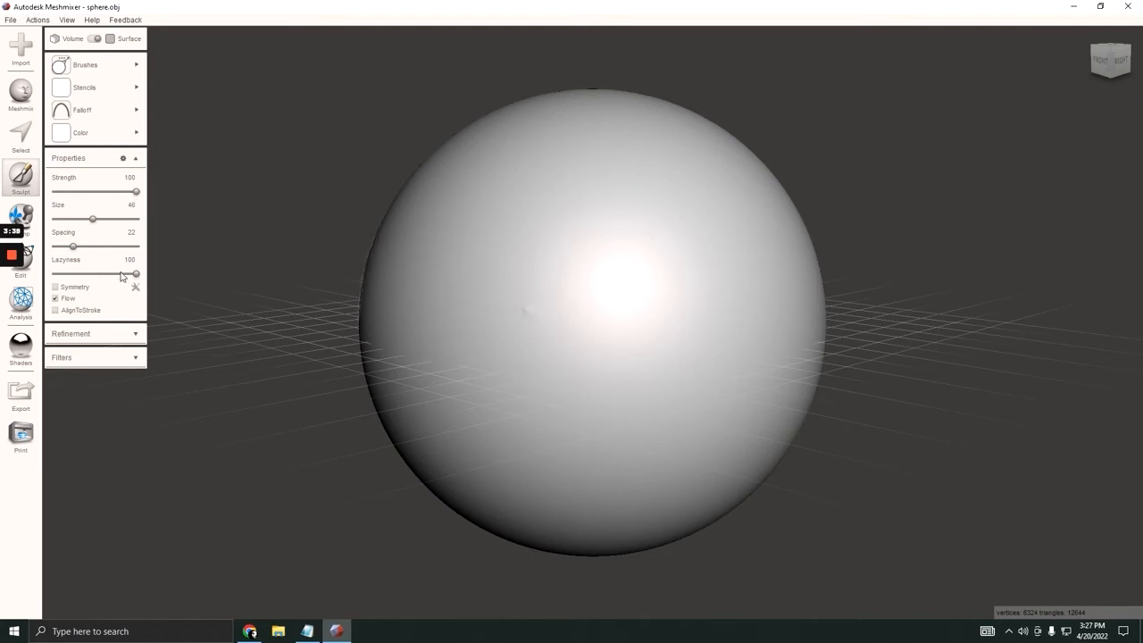
Compare winding strokes on the sphere at lazyness 100 and lazyness 0, undoing each
mouse_move(384, 283)
mouse_down()
mouse_move(447, 301)
mouse_move(617, 311)
mouse_move(574, 352)
mouse_move(453, 414)
mouse_up()
key(ctrl+z)
mouse_move(428, 240)
mouse_down()
mouse_move(553, 262)
mouse_move(620, 324)
mouse_move(425, 325)
mouse_move(568, 365)
mouse_move(658, 421)
mouse_move(447, 441)
mouse_move(694, 439)
mouse_move(687, 271)
mouse_move(512, 204)
mouse_move(433, 303)
mouse_up()
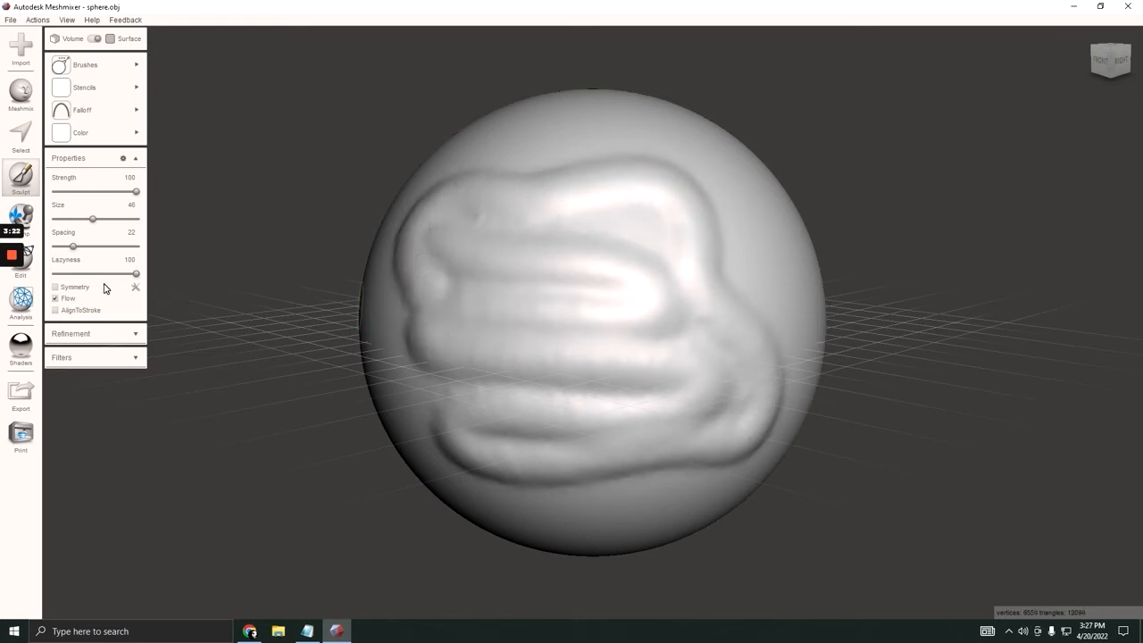
key(ctrl+z)
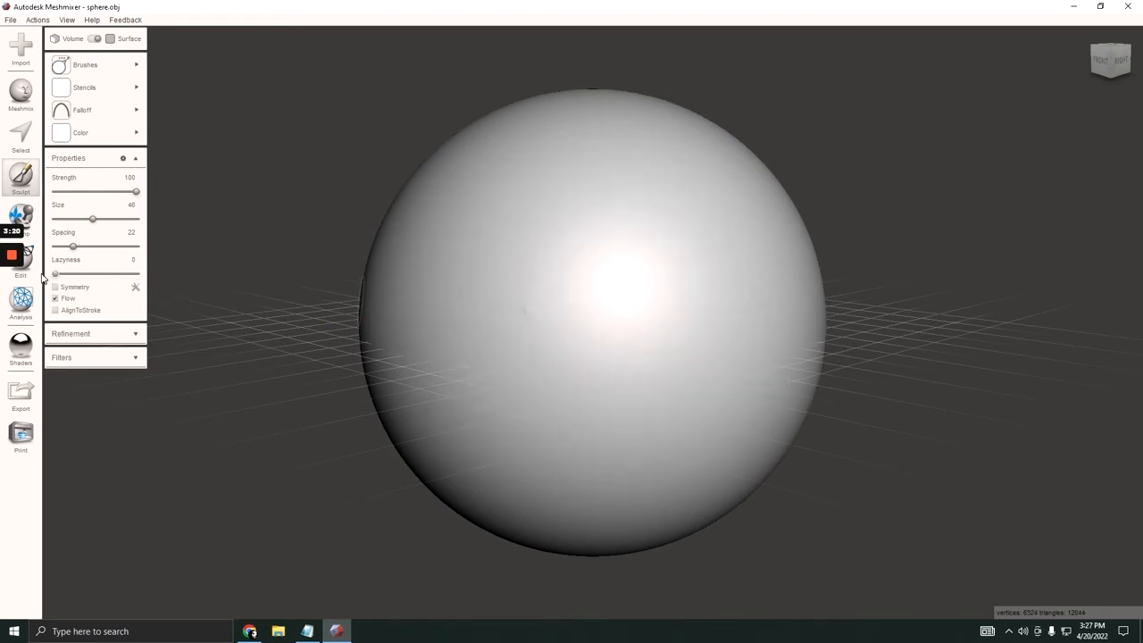
mouse_move(460, 285)
mouse_down()
mouse_move(650, 314)
mouse_move(663, 370)
mouse_move(548, 389)
mouse_up()
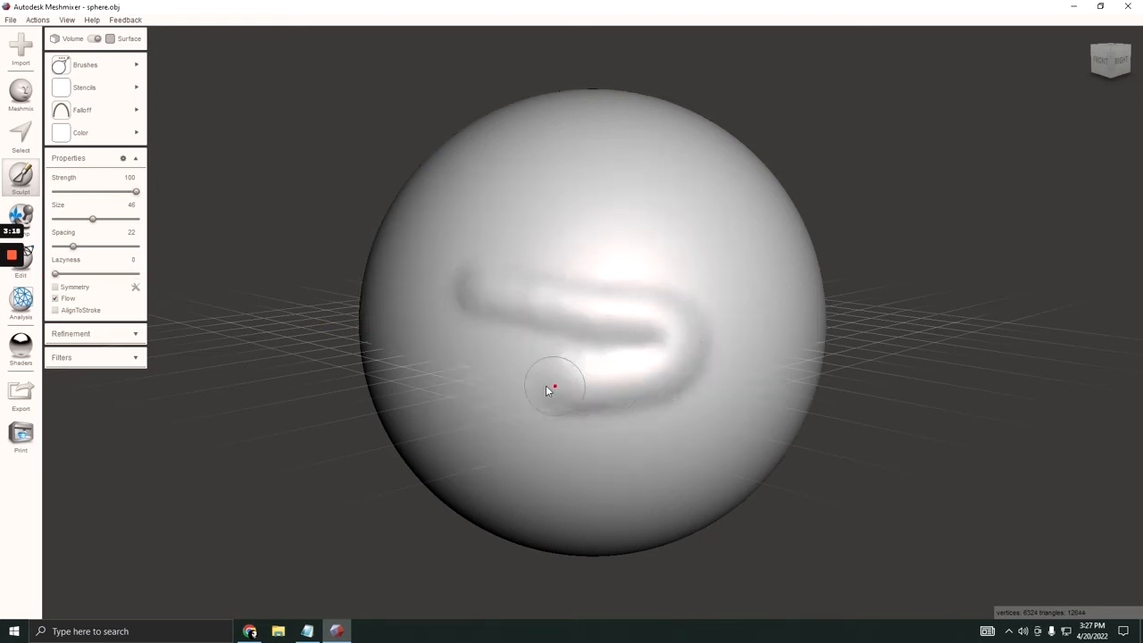
mouse_move(481, 440)
mouse_down()
mouse_move(648, 457)
mouse_move(706, 416)
mouse_move(726, 276)
mouse_move(543, 238)
mouse_move(560, 183)
mouse_move(636, 141)
mouse_move(452, 199)
mouse_up()
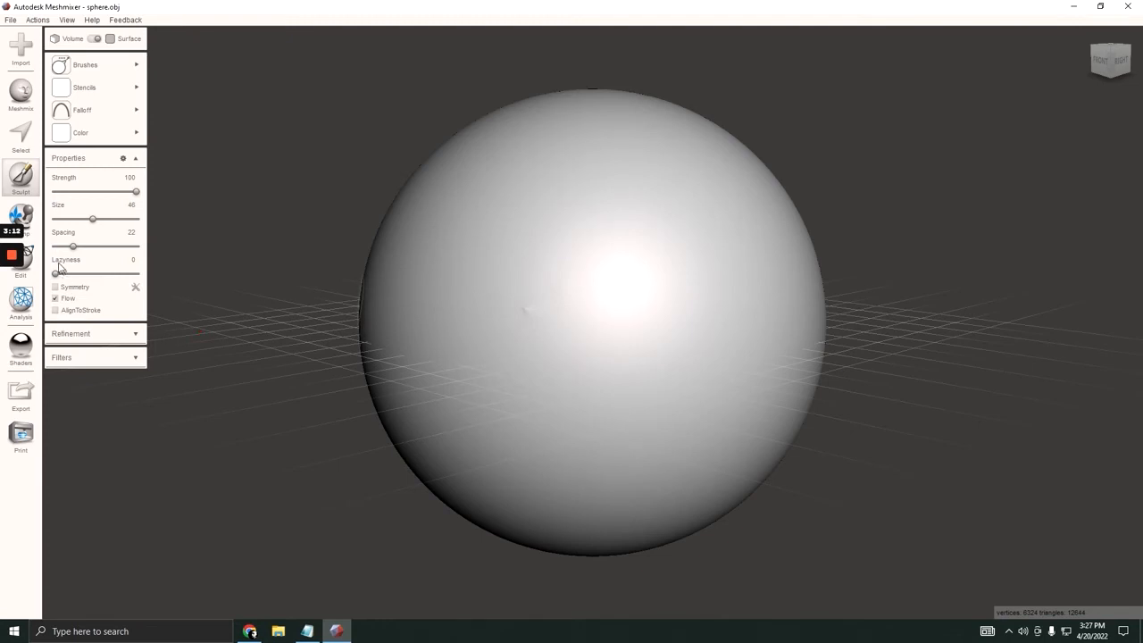
Raise the lazyness to 100 again, try looping strokes over the sphere, undo them, and reset the lazyness to 0
mouse_move(442, 348)
mouse_down()
mouse_move(594, 406)
mouse_move(717, 331)
mouse_move(448, 277)
mouse_move(606, 278)
mouse_move(661, 191)
mouse_move(462, 170)
mouse_move(678, 168)
mouse_move(693, 275)
mouse_move(746, 368)
mouse_up()
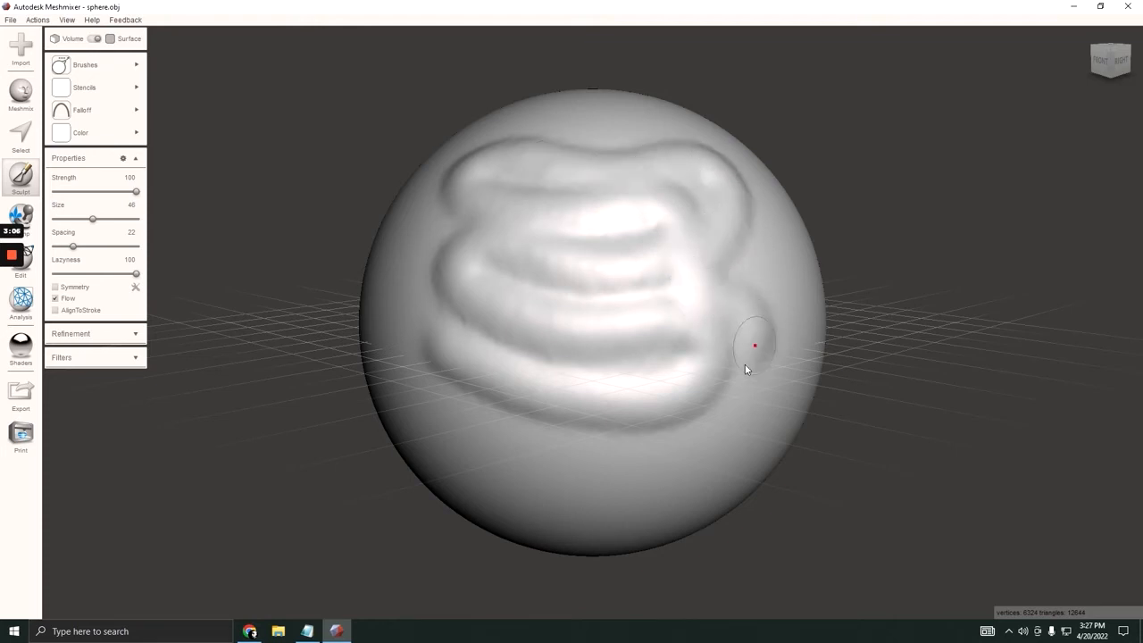
mouse_move(682, 465)
mouse_down()
mouse_move(452, 416)
mouse_move(378, 316)
mouse_move(515, 215)
mouse_move(774, 347)
mouse_move(546, 550)
mouse_move(550, 472)
mouse_up()
key(ctrl+z)
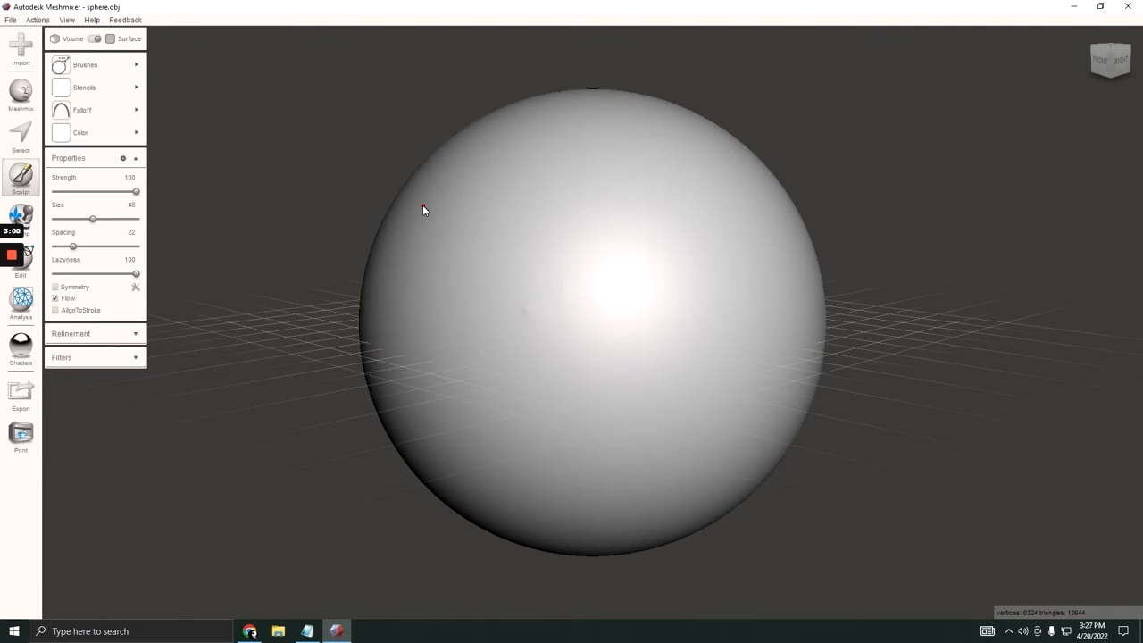
mouse_move(423, 209)
mouse_down()
mouse_move(581, 240)
mouse_move(686, 331)
mouse_move(501, 356)
mouse_move(651, 389)
mouse_move(548, 474)
mouse_move(452, 414)
mouse_move(392, 301)
mouse_move(505, 285)
mouse_move(644, 397)
mouse_move(778, 295)
mouse_move(580, 161)
mouse_move(528, 403)
mouse_up()
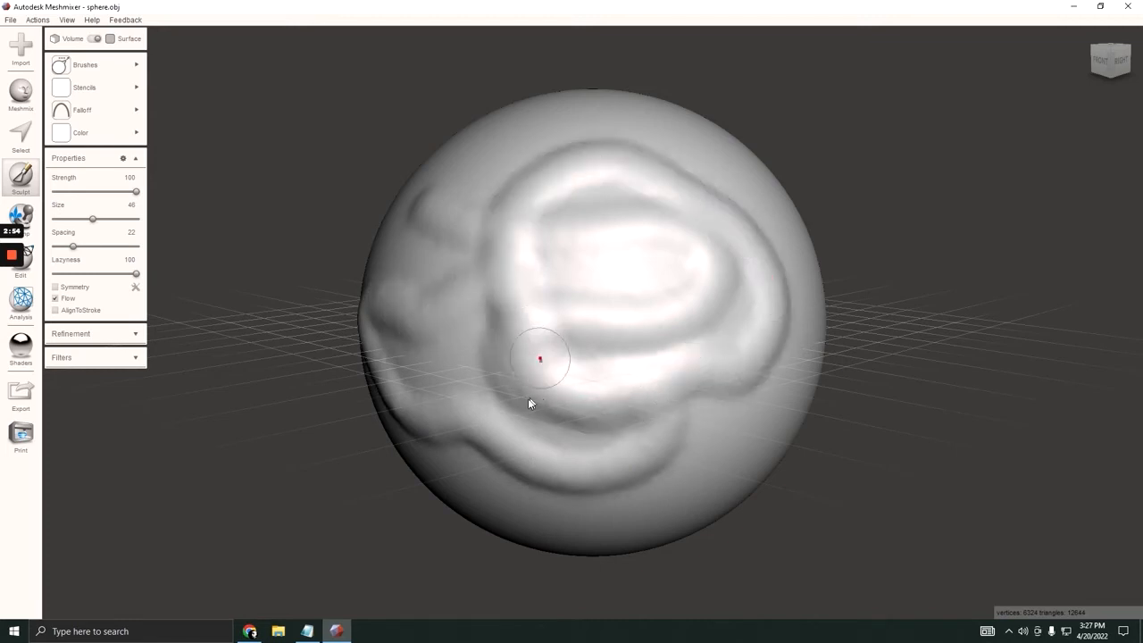
key(ctrl+z)
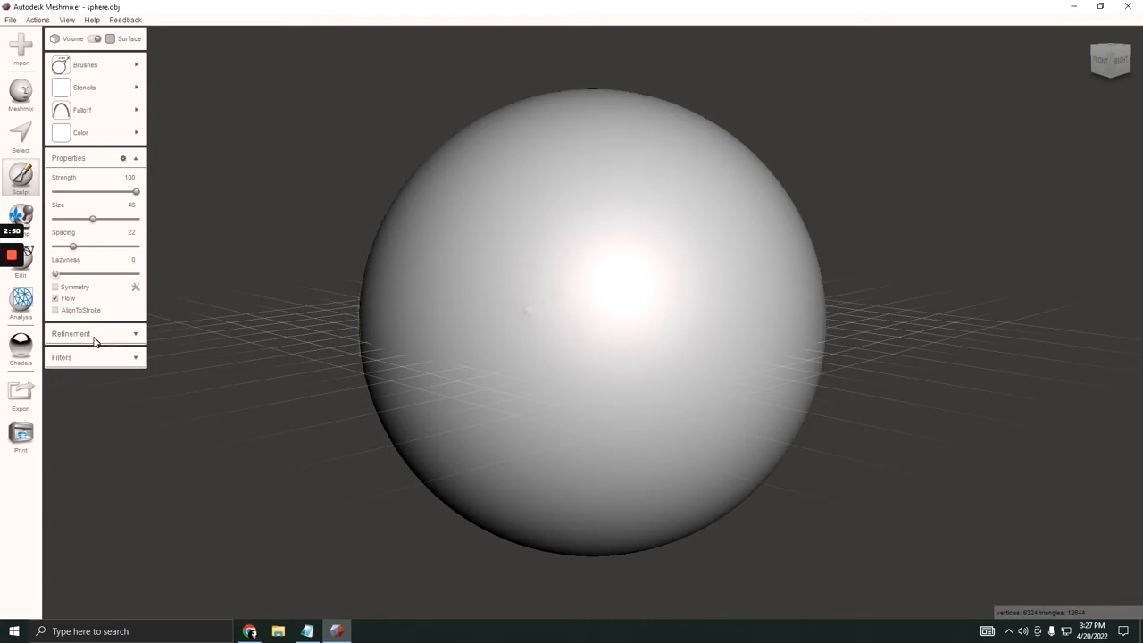
Switch from surface to volume sculpting and choose the Spikes brush
mouse_move(123, 70)
click(94, 38)
mouse_move(103, 66)
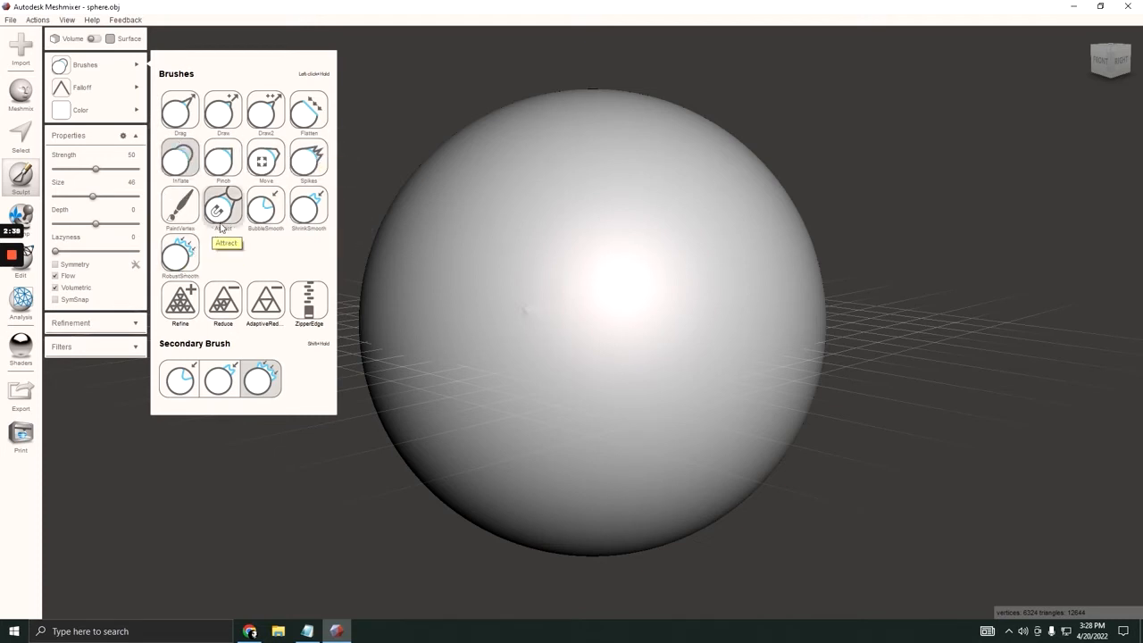
click(309, 161)
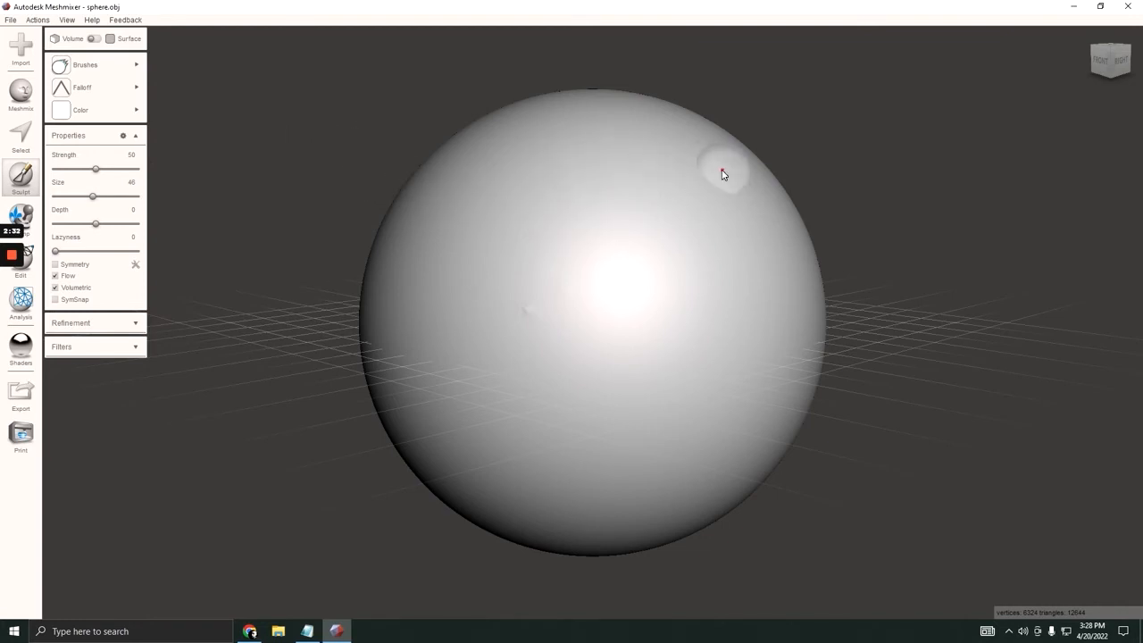
Try several Spikes strokes across the middle and upper sphere at strength 50 and size 46, and undo them all
drag(548, 211, 420, 296)
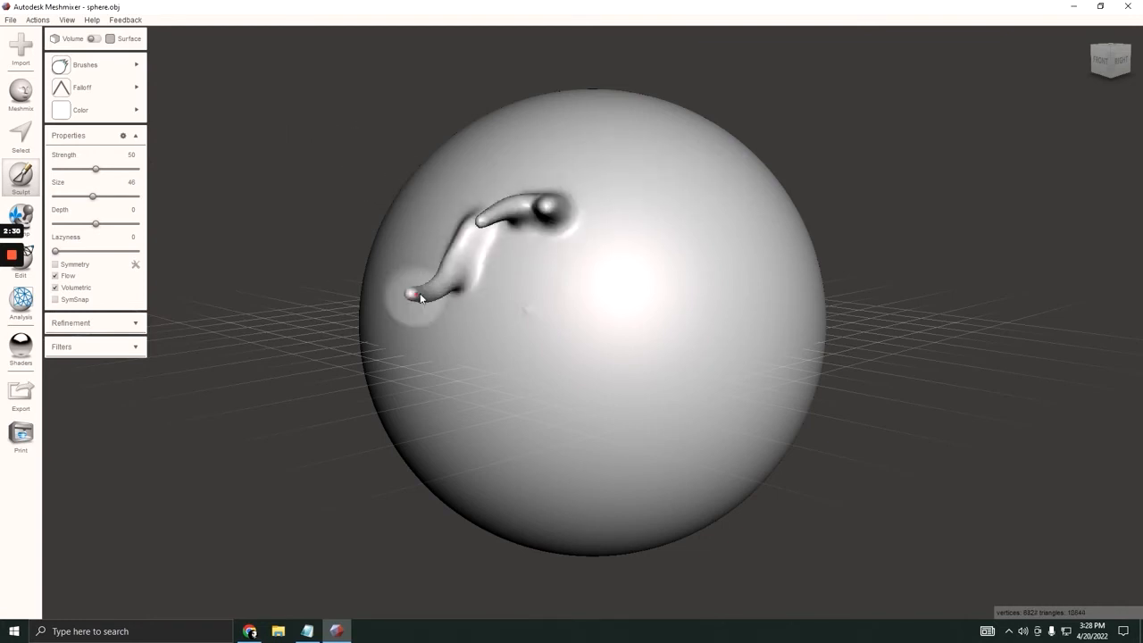
drag(607, 273, 808, 393)
drag(791, 255, 539, 176)
mouse_move(629, 212)
mouse_down()
mouse_move(480, 357)
mouse_move(468, 394)
mouse_up()
drag(418, 343, 456, 399)
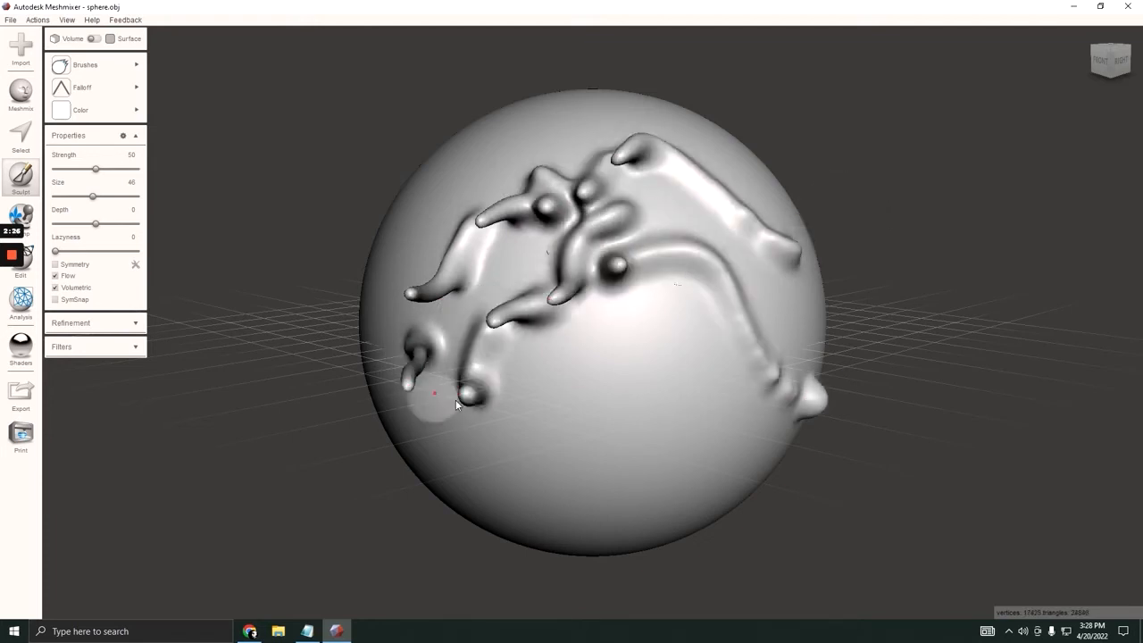
mouse_move(556, 361)
mouse_down()
mouse_move(586, 375)
mouse_move(688, 378)
mouse_move(623, 336)
mouse_up()
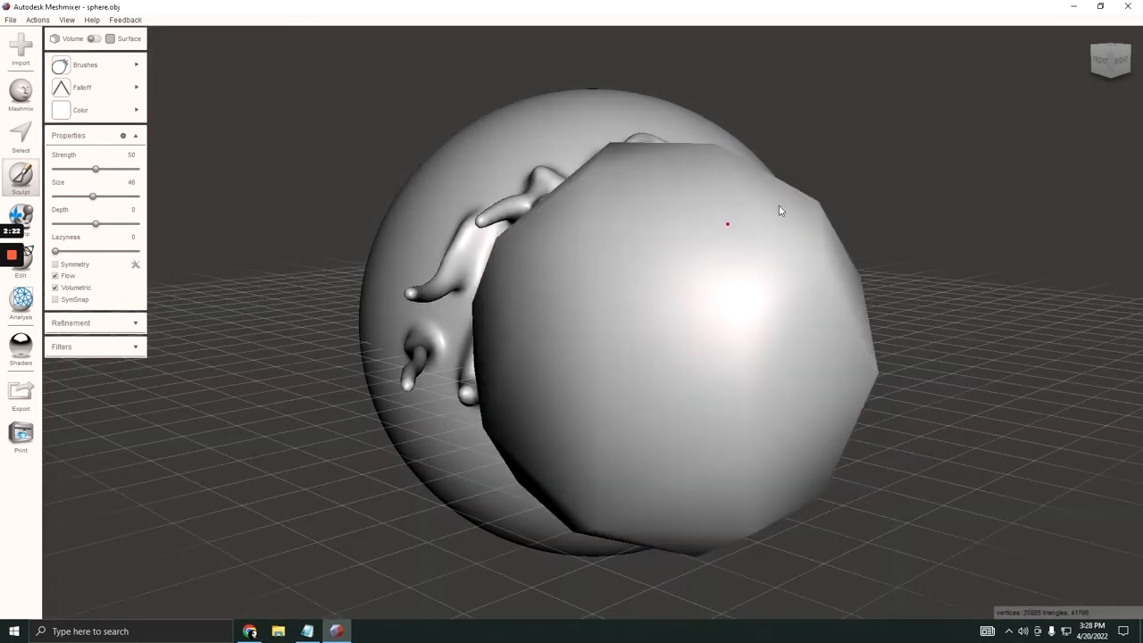
key(ctrl+z)
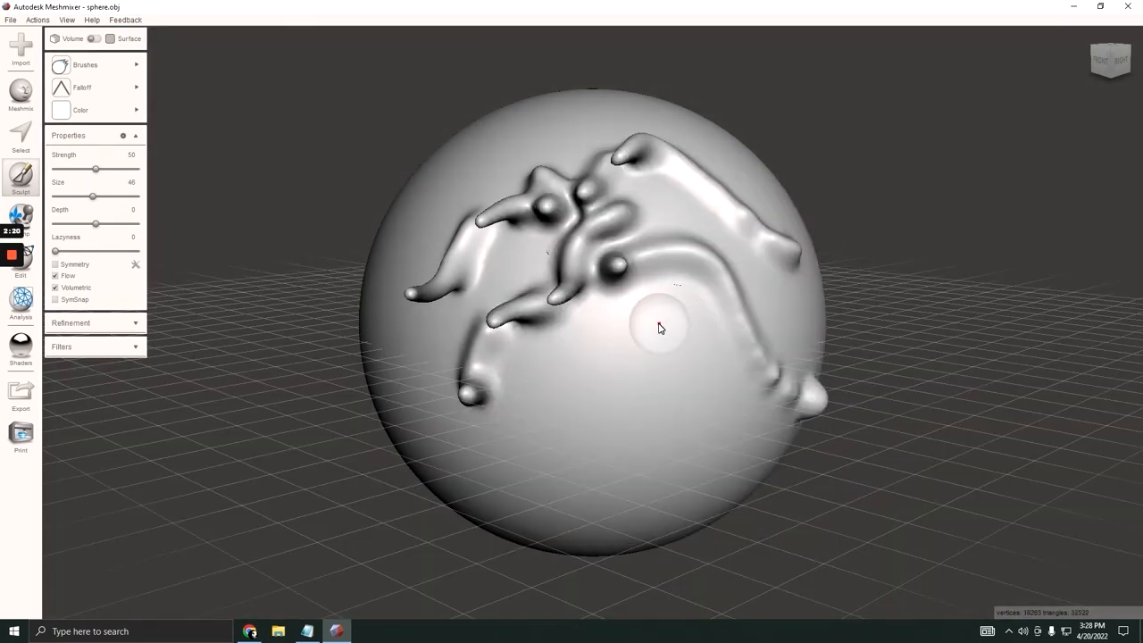
key(ctrl+z)
key(ctrl+z)
key(ctrl+z)
key(ctrl+z)
Try longer winding Spikes strokes over the front of the sphere and undo them
mouse_move(462, 201)
mouse_down()
mouse_move(424, 252)
mouse_move(428, 380)
mouse_up()
mouse_move(529, 290)
mouse_down()
mouse_move(740, 270)
mouse_move(565, 176)
mouse_move(464, 386)
mouse_move(770, 406)
mouse_move(675, 376)
mouse_move(589, 271)
mouse_move(637, 225)
mouse_move(536, 161)
mouse_move(733, 219)
mouse_move(660, 304)
mouse_up()
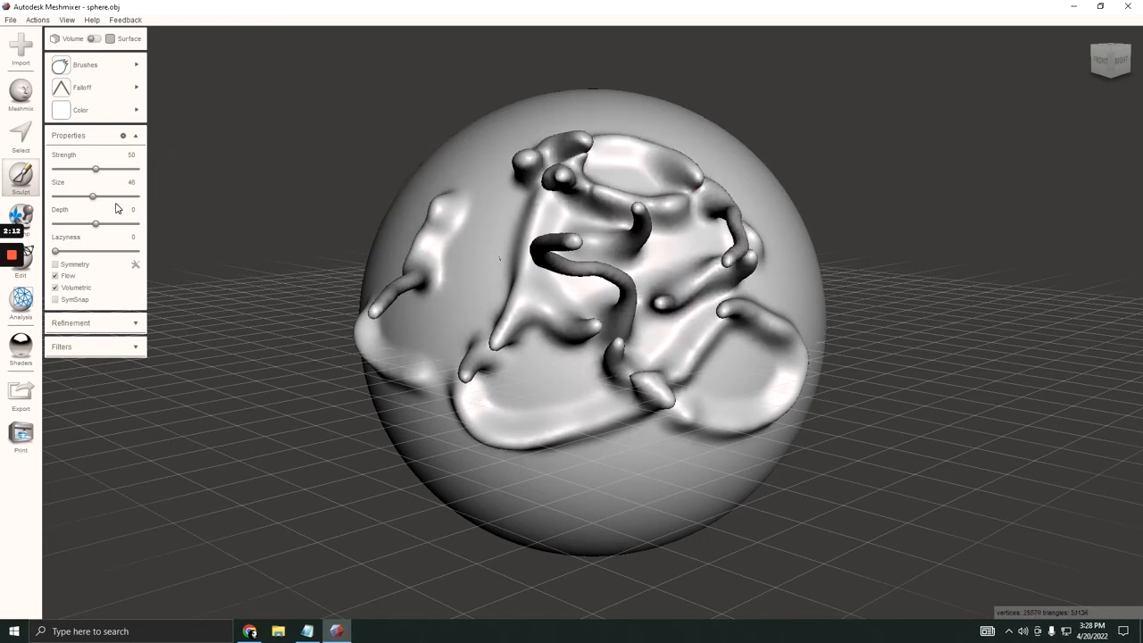
key(ctrl+z)
key(ctrl+z)
key(ctrl+z)
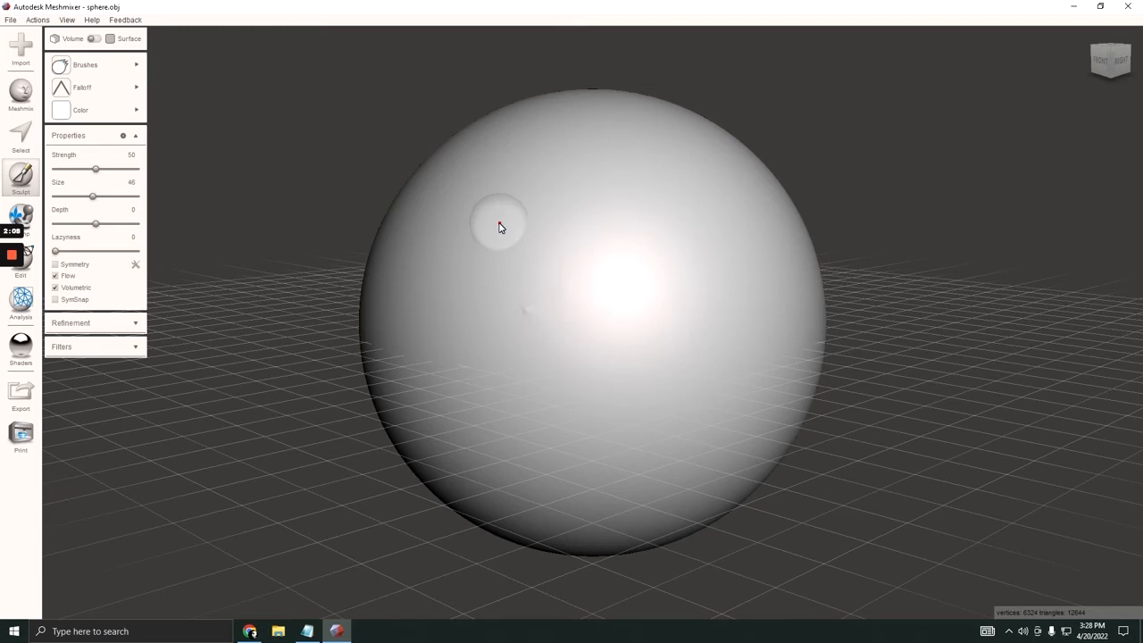
Test the Spikes brush with the flat-topped falloff and the wide rounded falloff, undoing the strokes
mouse_move(99, 86)
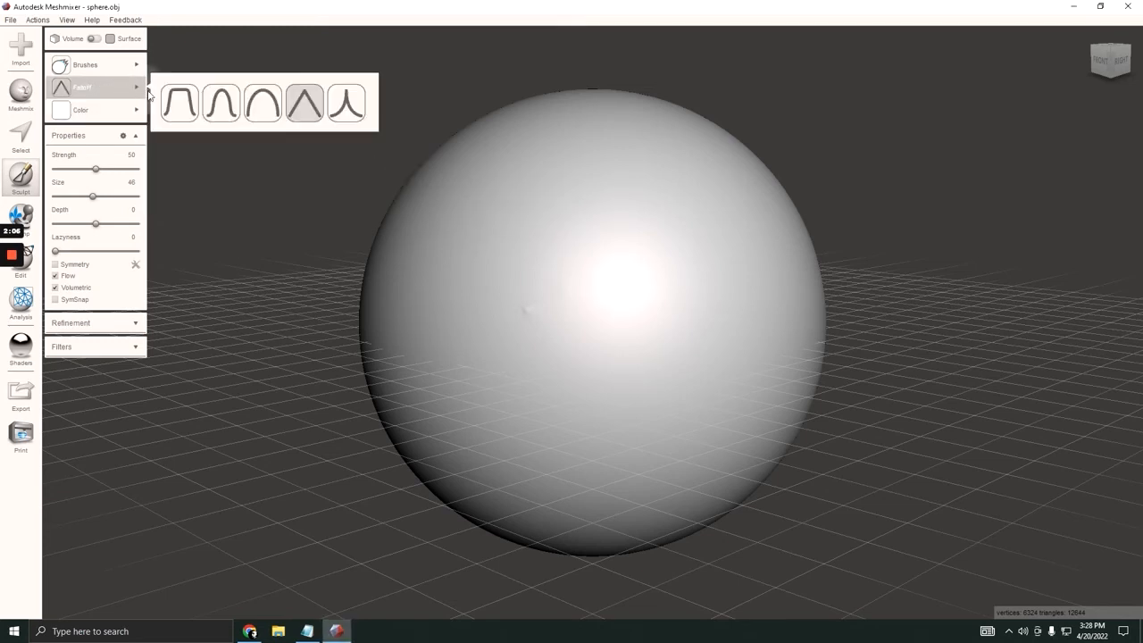
click(179, 103)
drag(468, 228, 490, 292)
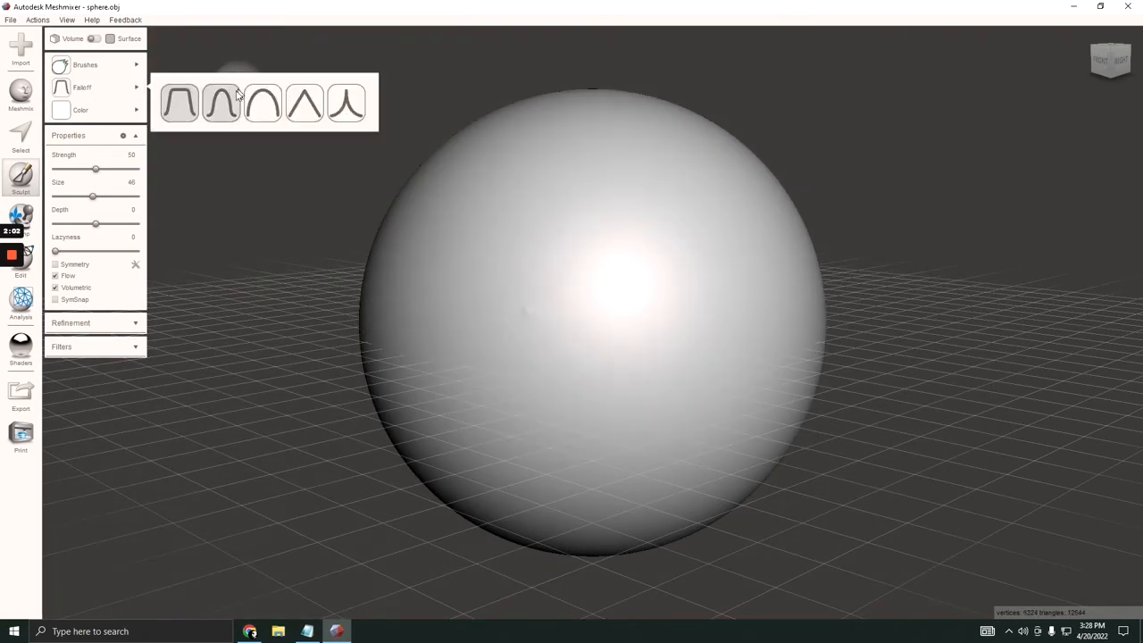
click(262, 103)
mouse_move(566, 247)
mouse_down()
mouse_move(511, 357)
mouse_move(676, 236)
mouse_move(756, 315)
mouse_up()
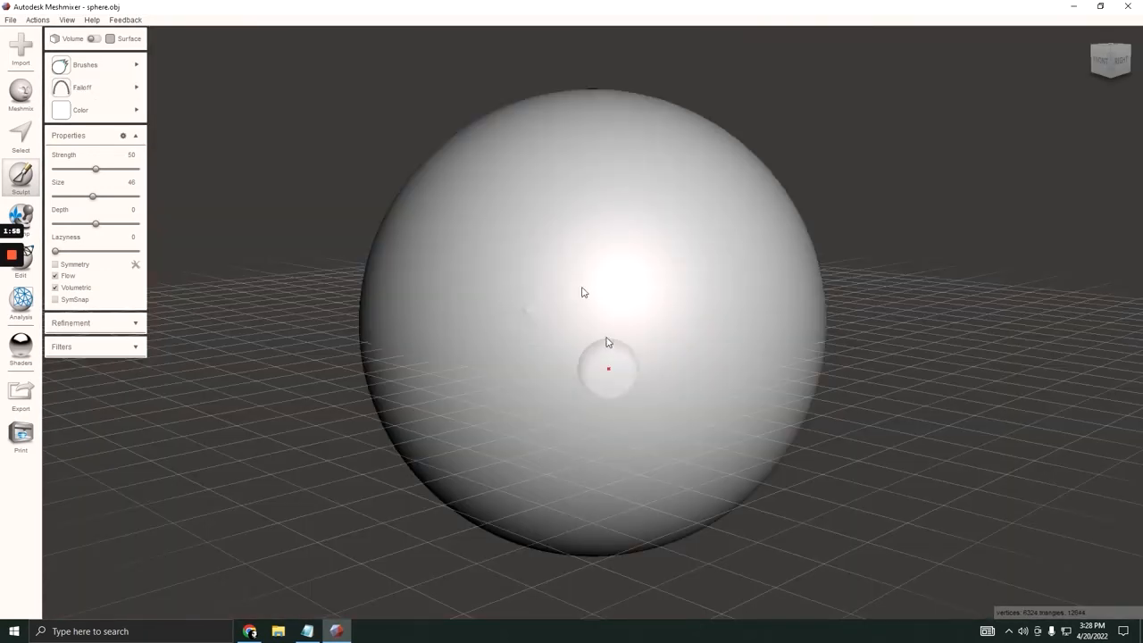
Switch to the Pinch brush
mouse_move(117, 73)
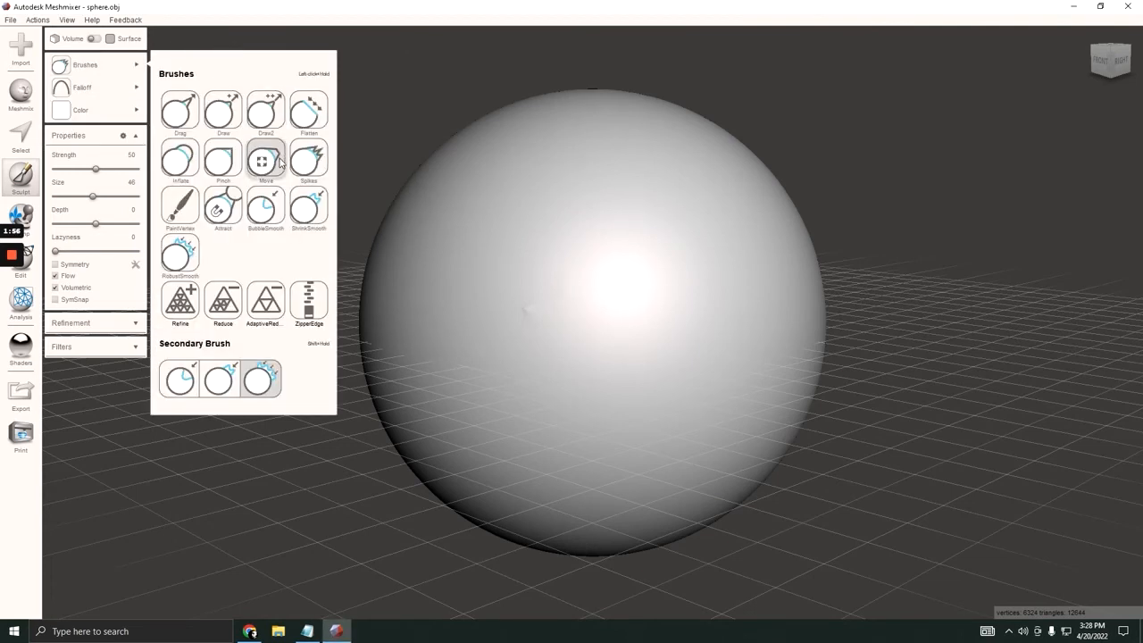
click(224, 161)
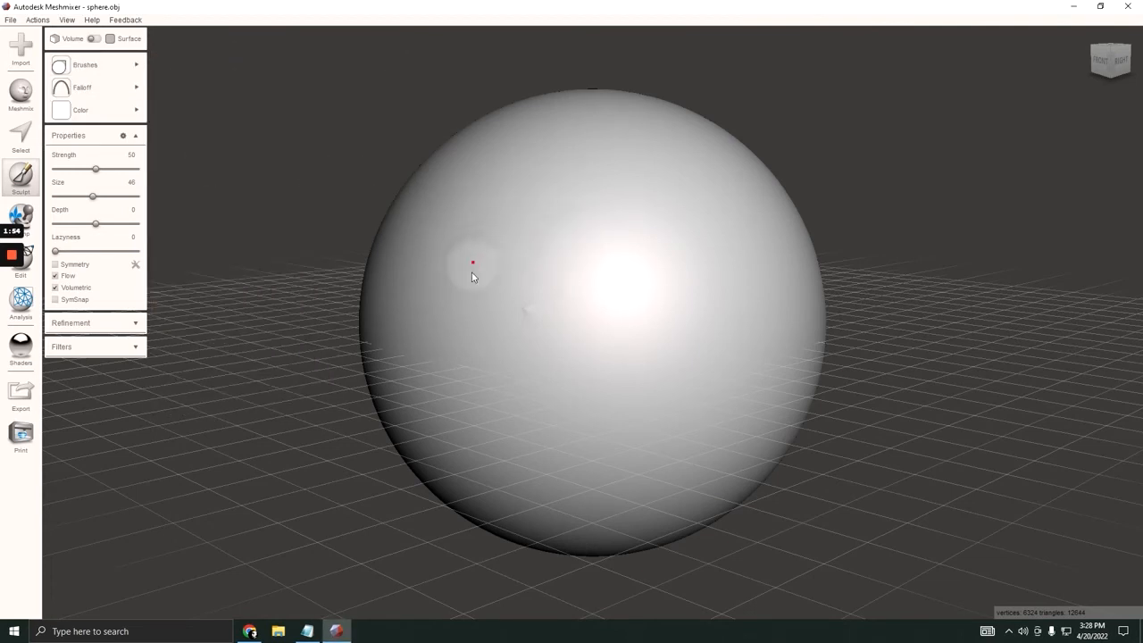
mouse_move(111, 93)
Pull long curved tentacles out of the upper sphere with the Drag brush, undoing the first and last ones
mouse_move(107, 67)
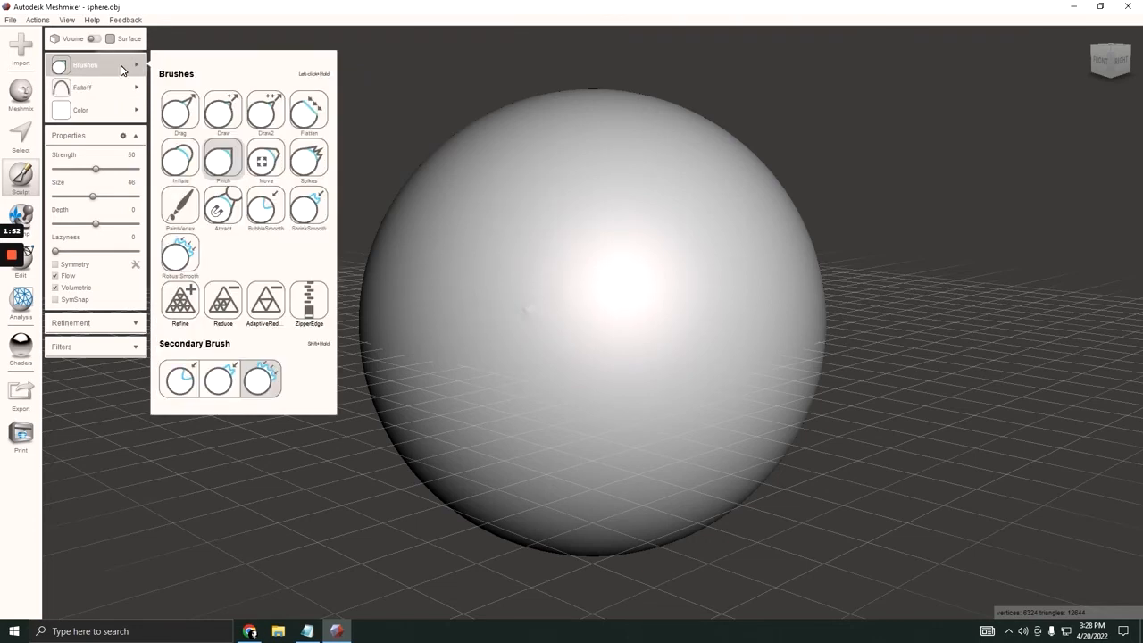
click(180, 111)
mouse_move(415, 199)
mouse_down()
mouse_move(313, 186)
mouse_move(232, 289)
mouse_up()
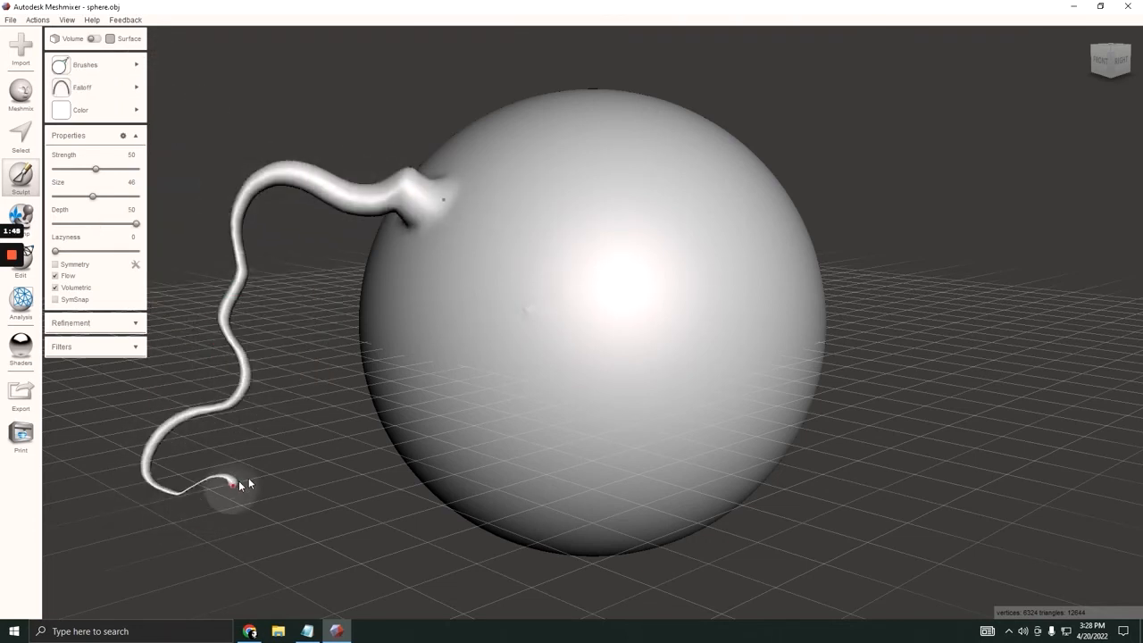
drag(238, 482, 230, 535)
key(ctrl+z)
mouse_move(571, 191)
mouse_down()
mouse_move(315, 138)
mouse_move(254, 237)
mouse_up()
mouse_move(660, 206)
mouse_down()
mouse_move(778, 77)
mouse_move(989, 249)
mouse_up()
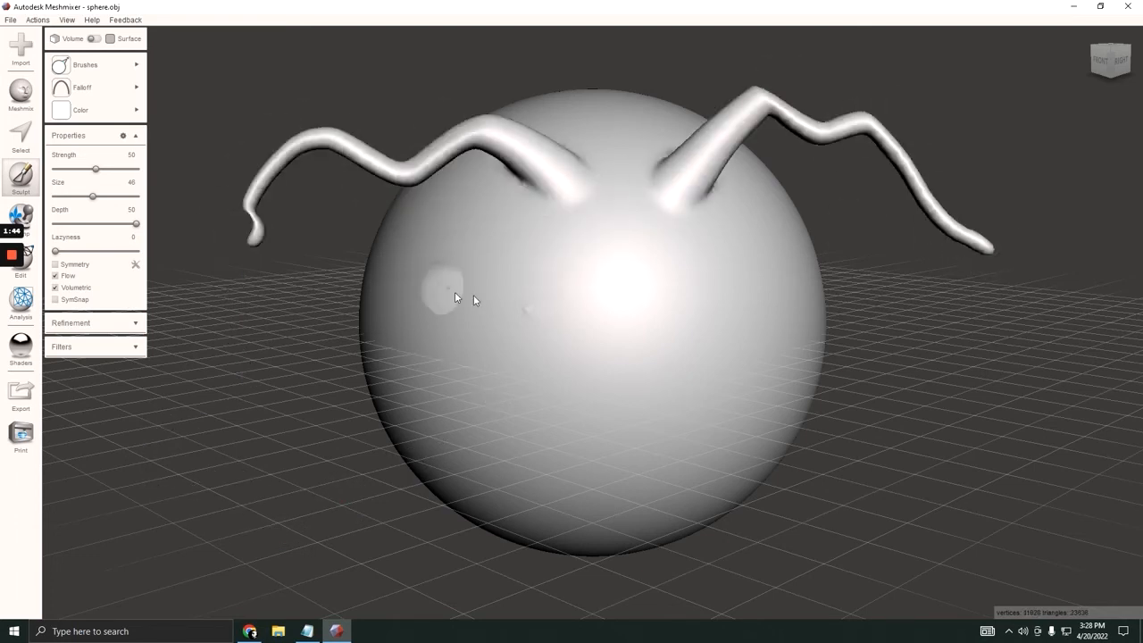
key(ctrl+z)
Select the Draw brush, try strokes along the remaining tentacle, and undo everything back to the plain sphere
click(86, 64)
click(223, 111)
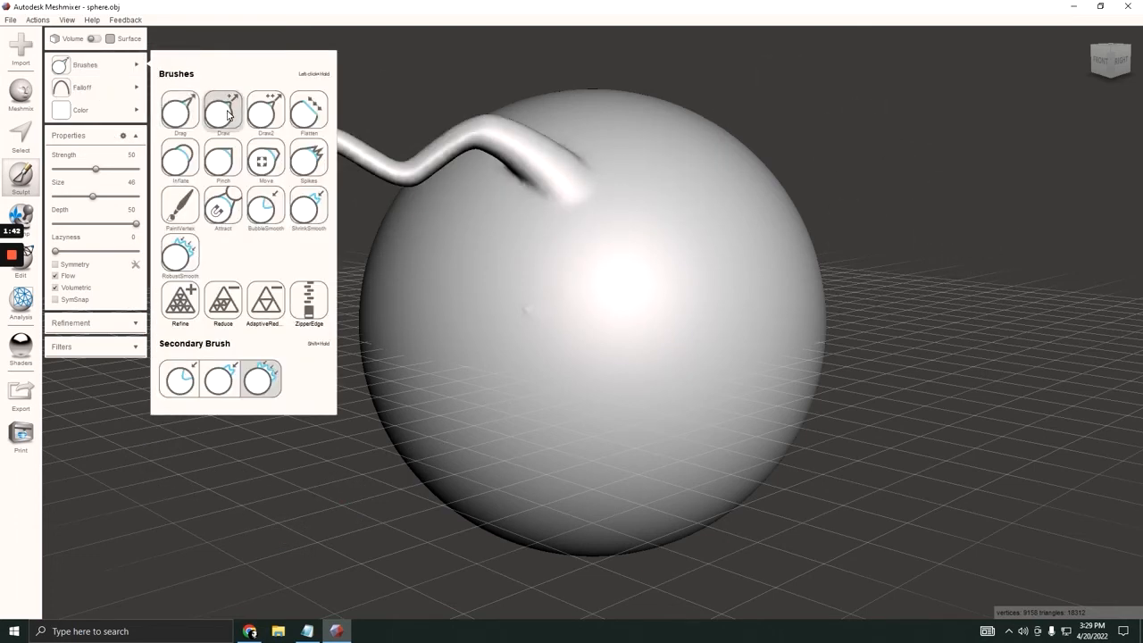
click(227, 113)
mouse_move(401, 175)
mouse_down()
mouse_move(282, 108)
mouse_move(257, 212)
mouse_up()
mouse_move(395, 168)
mouse_down()
mouse_move(341, 135)
mouse_move(250, 167)
mouse_up()
key(ctrl+z)
key(ctrl+z)
key(ctrl+z)
key(ctrl+z)
key(ctrl+z)
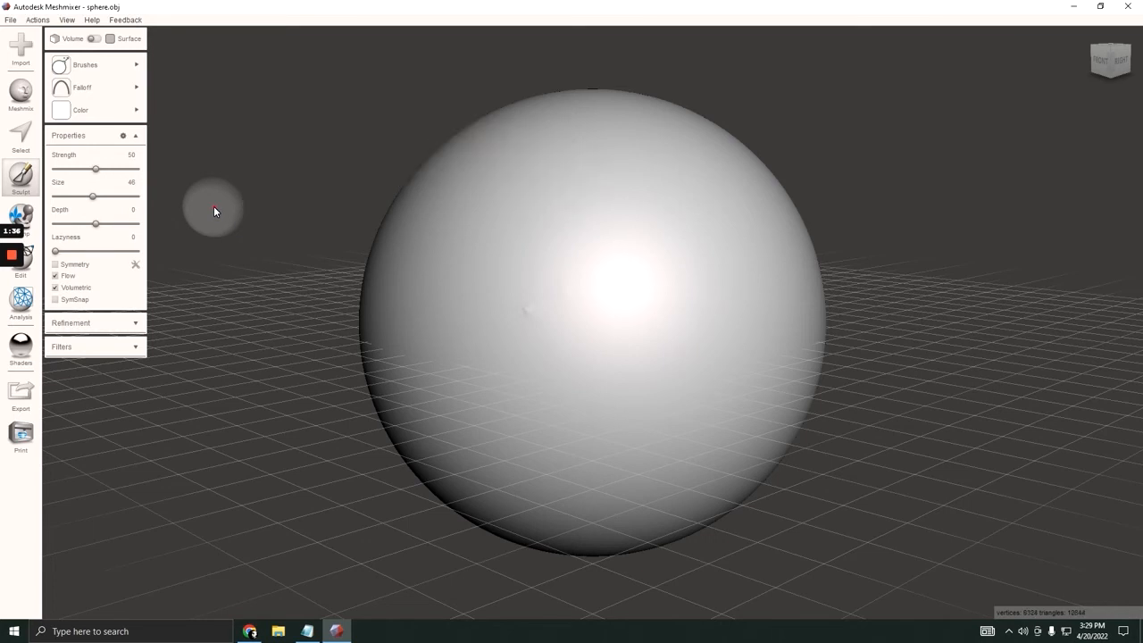
Restart Sculpt and examine the sphere from different distances, positions and angles
key(Escape)
click(21, 177)
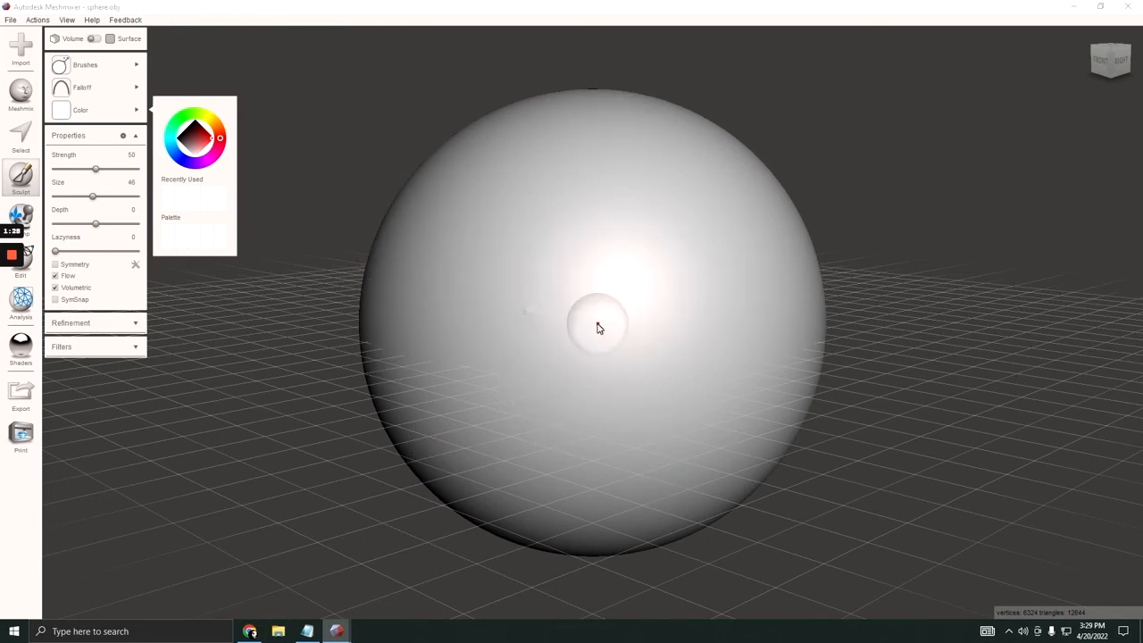
scroll(606, 341, down, 5)
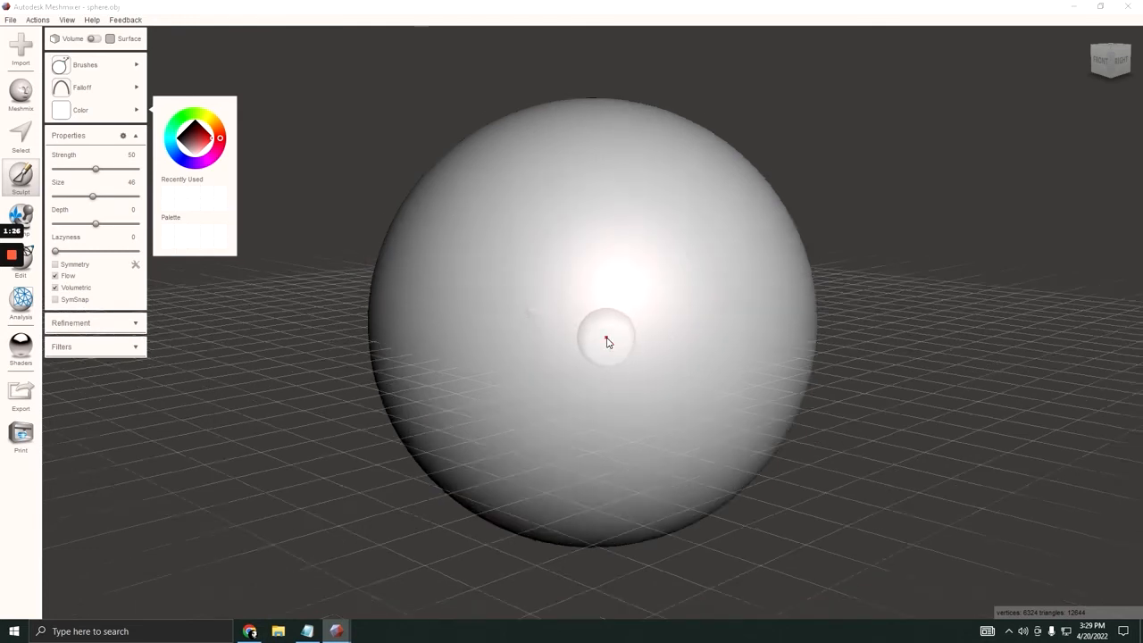
scroll(607, 340, down, 2)
scroll(609, 343, up, 8)
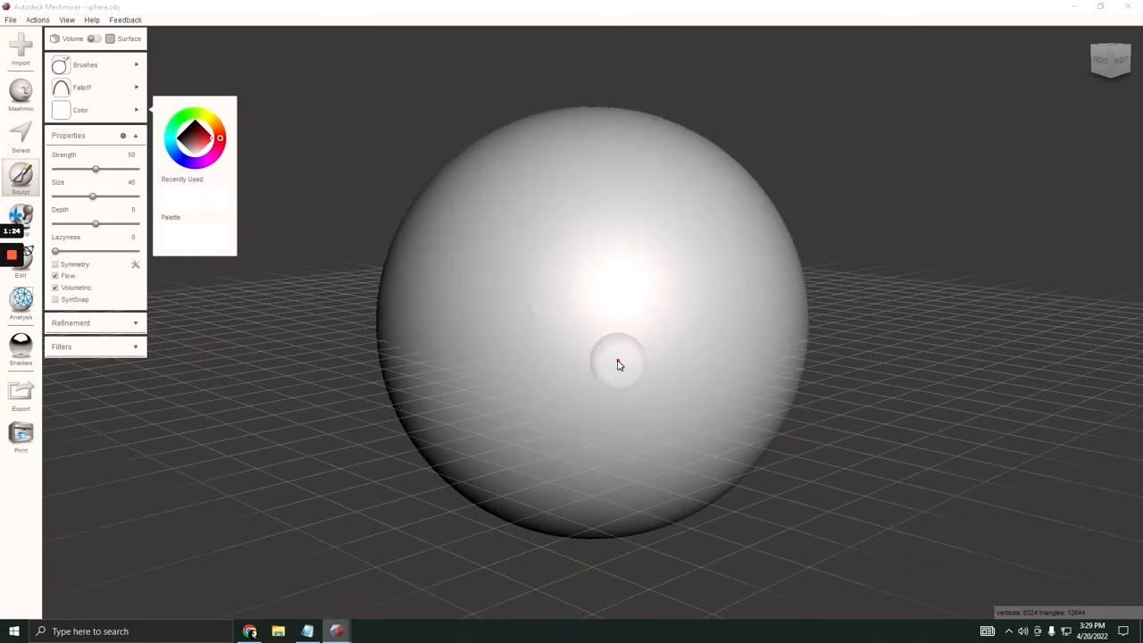
scroll(619, 364, down, 2)
middle_drag(584, 348, 626, 360)
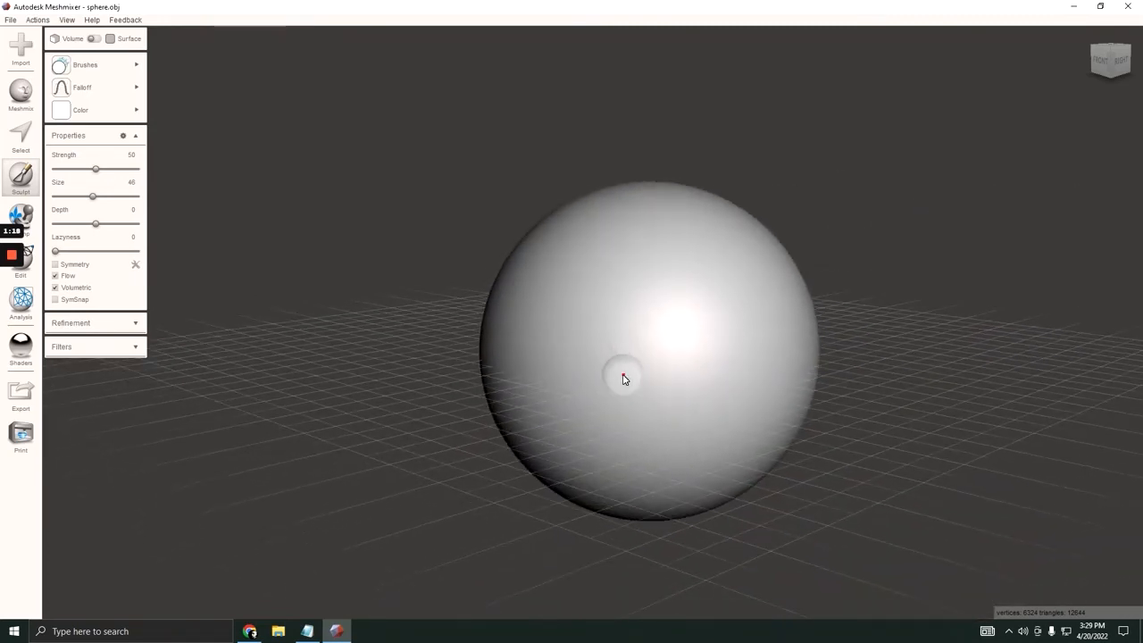
mouse_move(620, 390)
right_down()
mouse_move(500, 416)
mouse_move(652, 432)
mouse_move(477, 390)
mouse_move(461, 459)
mouse_move(732, 347)
mouse_move(683, 352)
mouse_move(637, 426)
mouse_move(625, 365)
mouse_move(410, 321)
mouse_move(874, 337)
mouse_move(701, 293)
mouse_move(862, 373)
mouse_move(664, 321)
mouse_move(734, 304)
mouse_move(745, 390)
mouse_move(706, 383)
mouse_move(657, 225)
mouse_move(711, 363)
right_up()
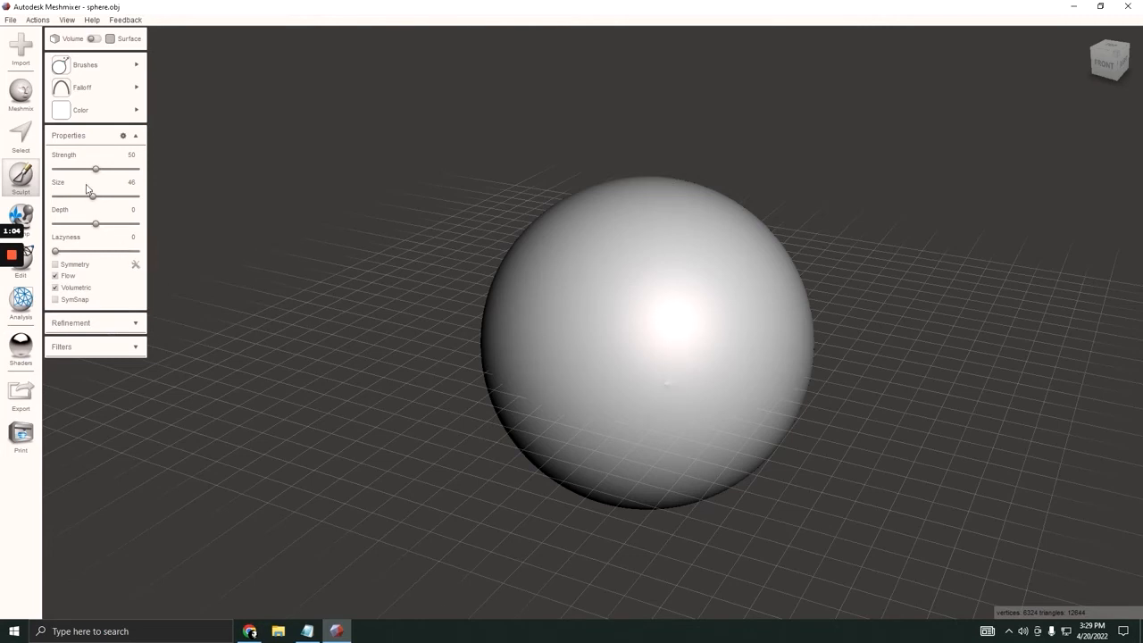
click(120, 110)
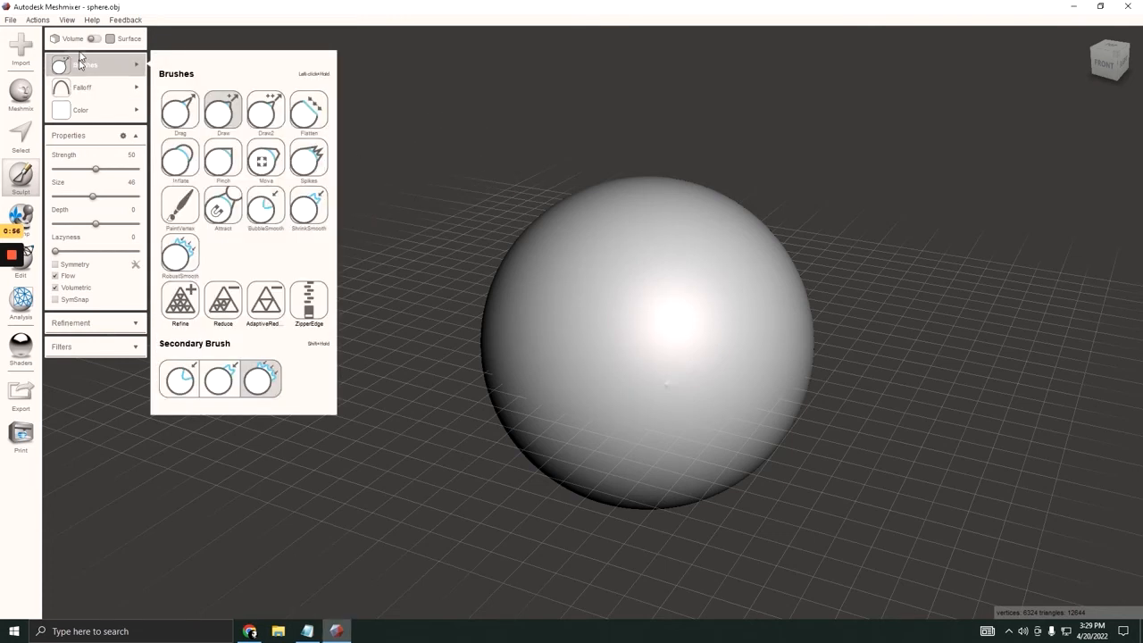
Open the keyboard shortcuts document from the help resources and examine its selection, sculpting and tool hotkeys, then return to the sphere
click(92, 20)
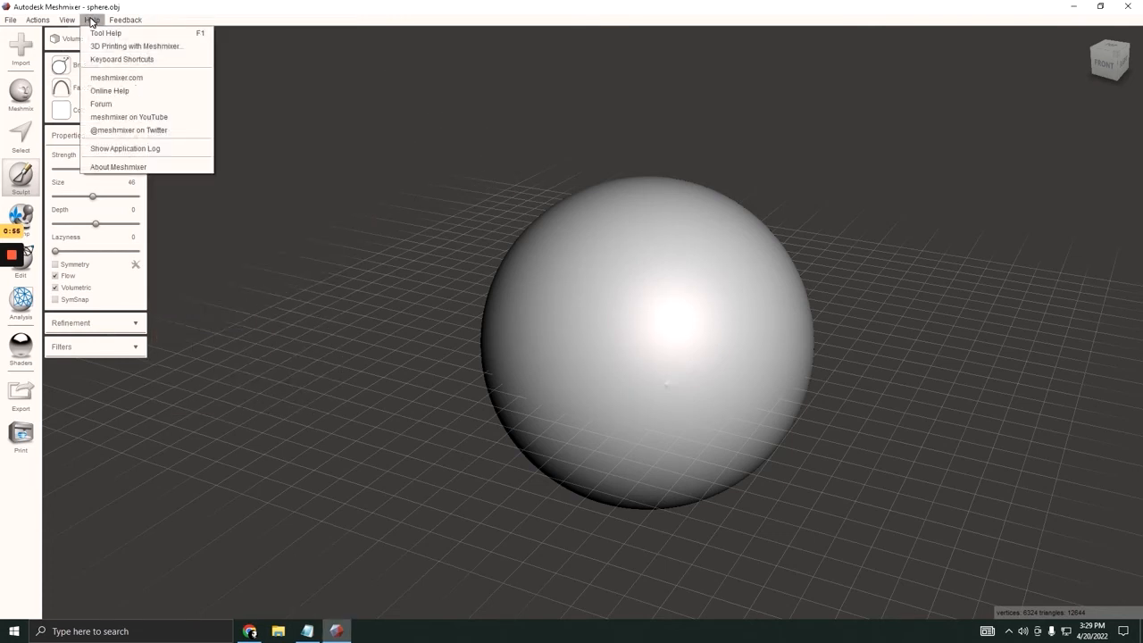
click(123, 59)
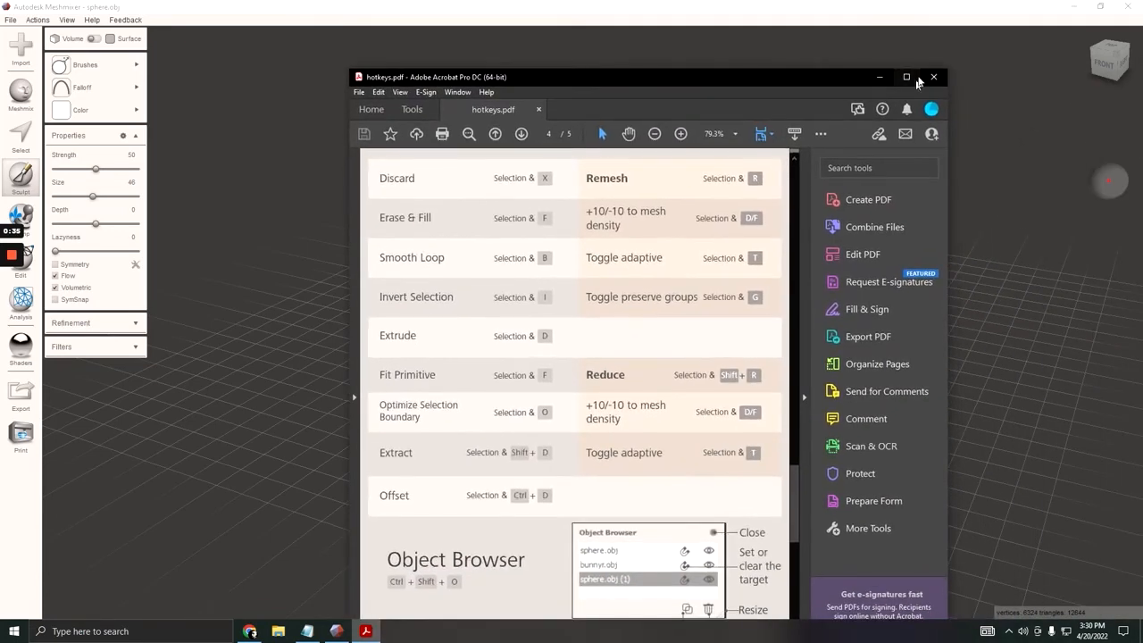
double_click(909, 79)
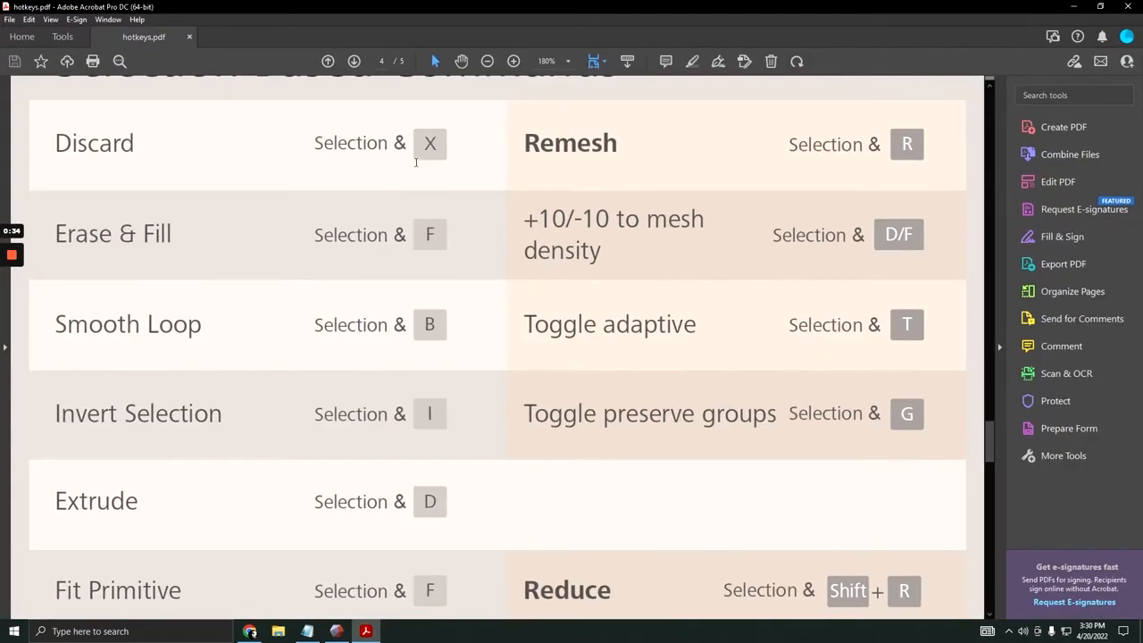
scroll(485, 191, down, 8)
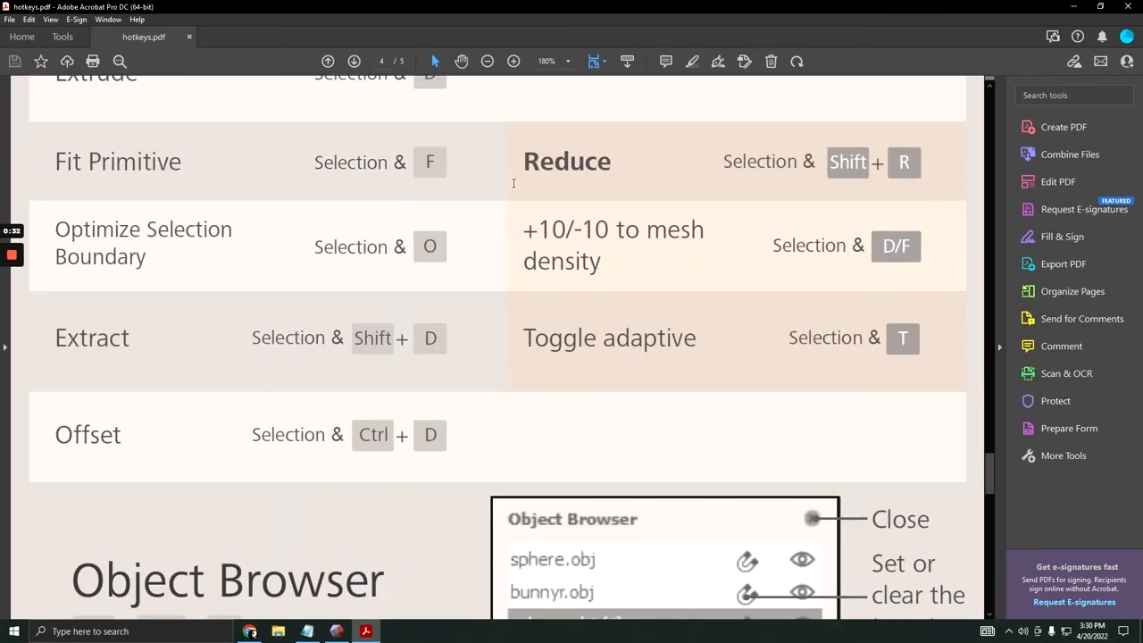
scroll(543, 328, up, 12)
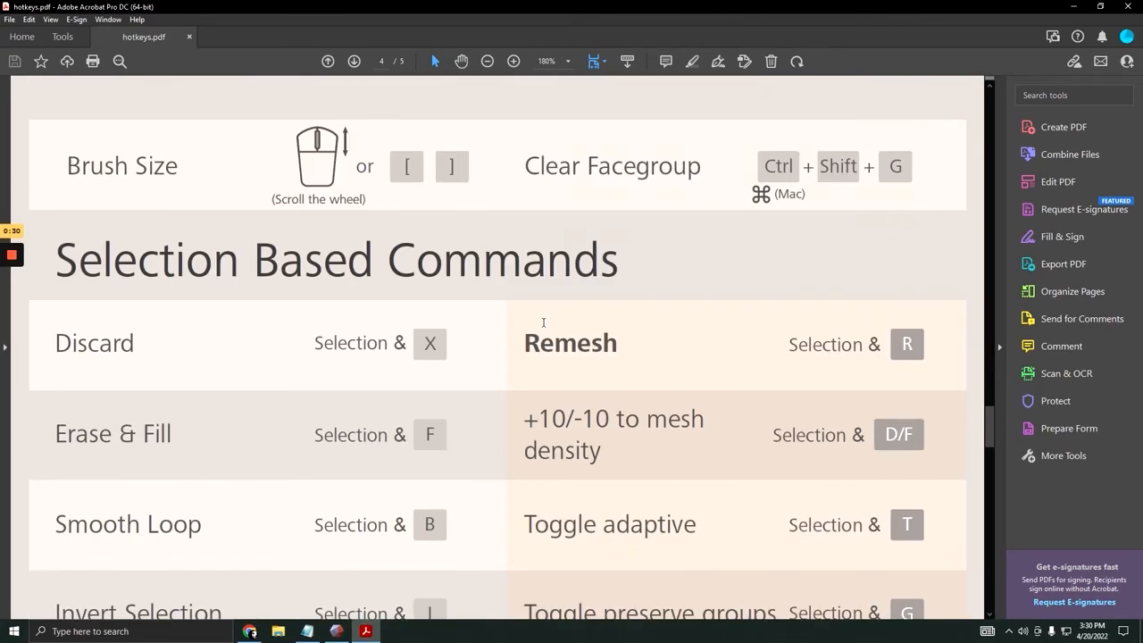
scroll(544, 329, up, 15)
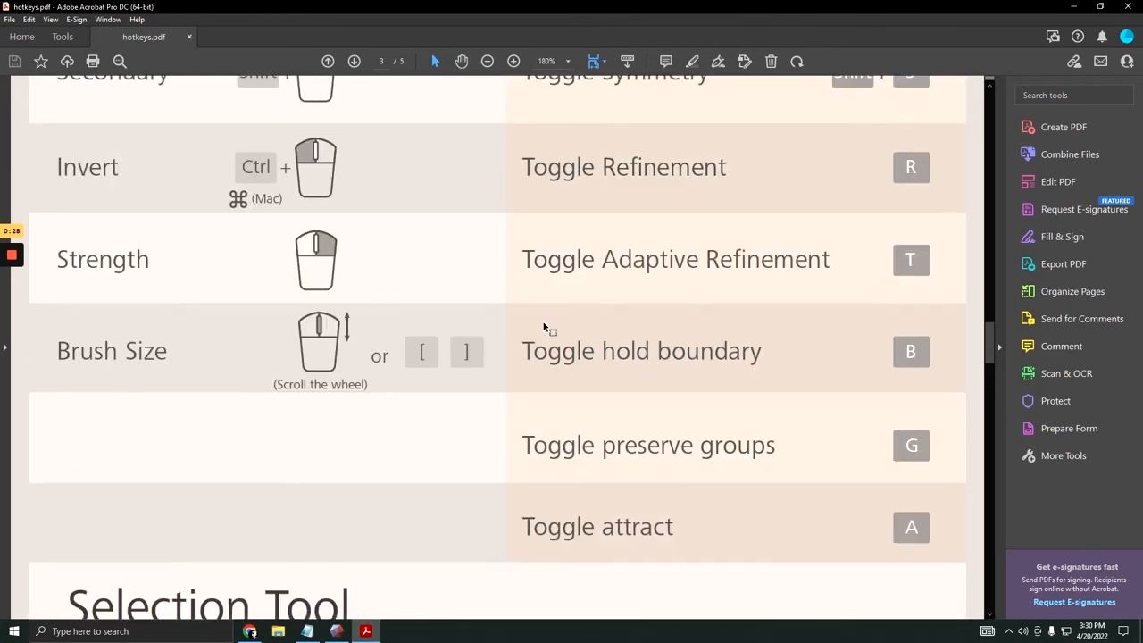
scroll(543, 323, up, 12)
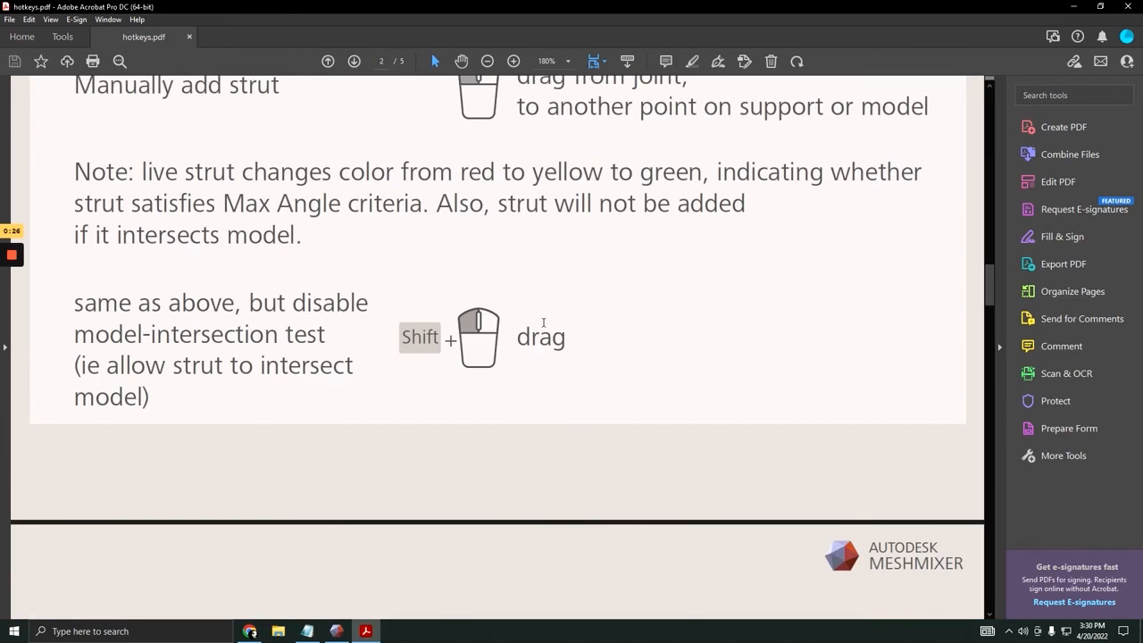
scroll(544, 322, up, 12)
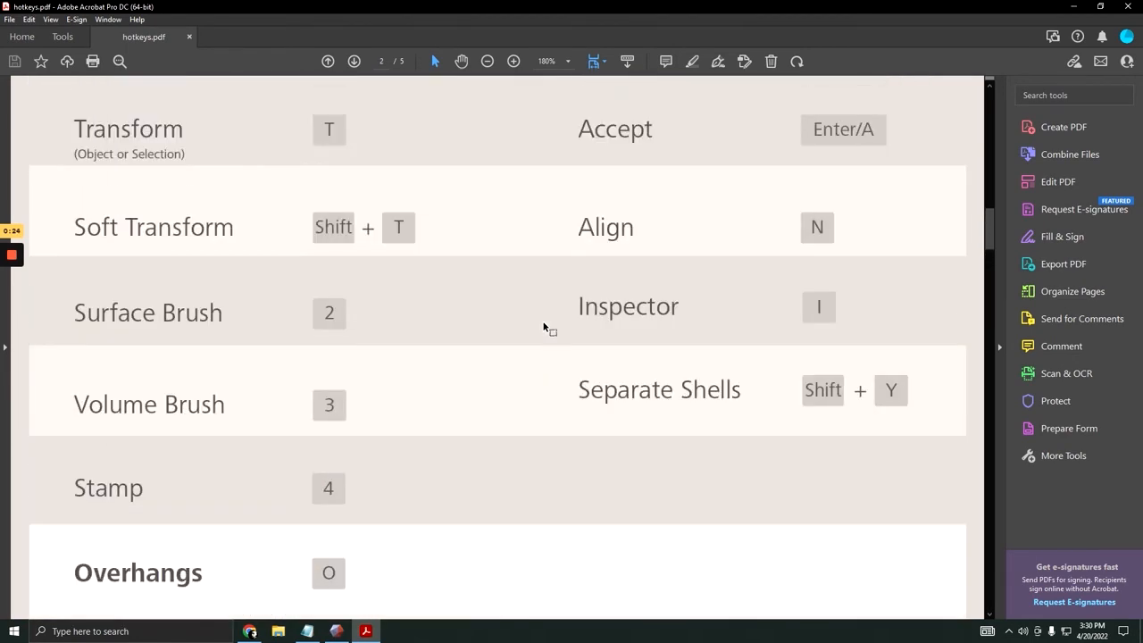
scroll(543, 328, up, 4)
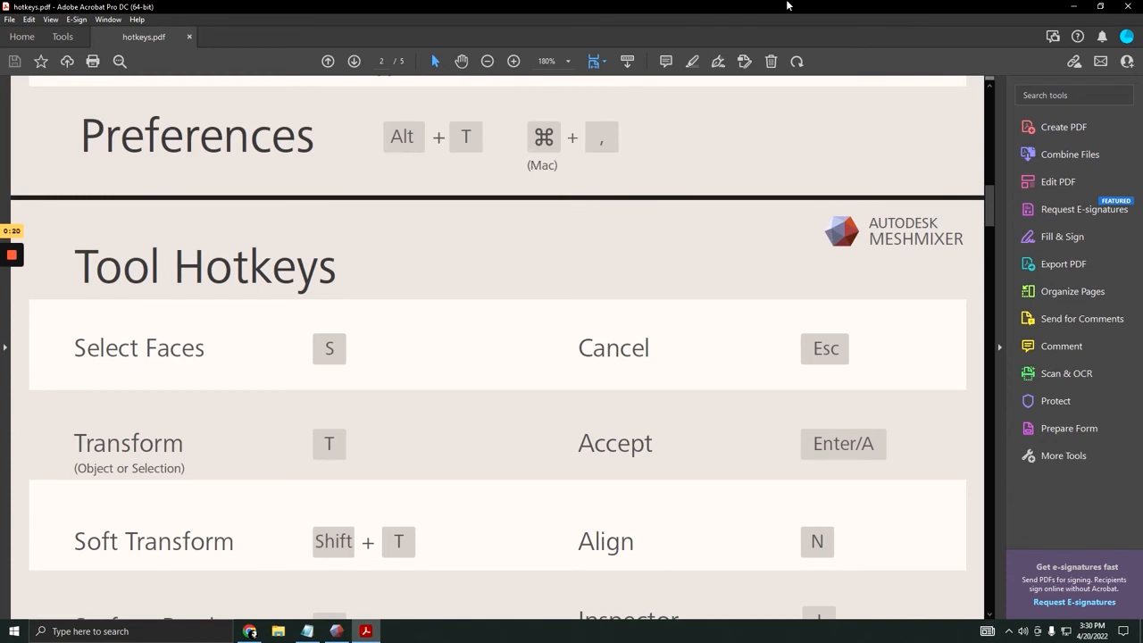
drag(802, 6, 1141, 89)
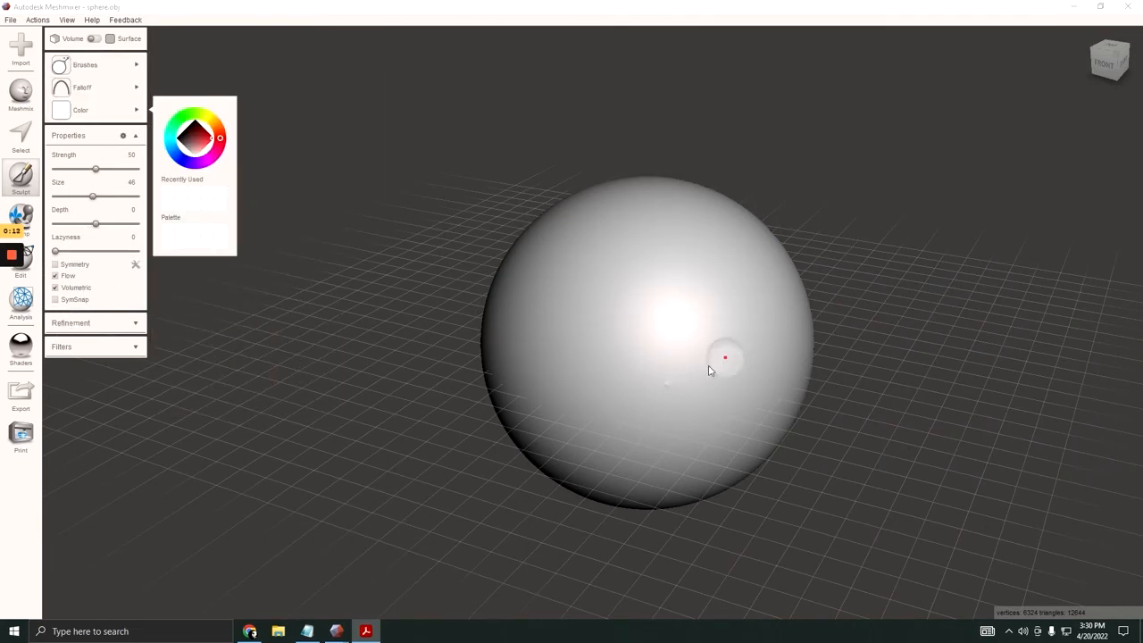
View the sphere straight from the front, then from an upper corner using the view cube
mouse_move(1118, 60)
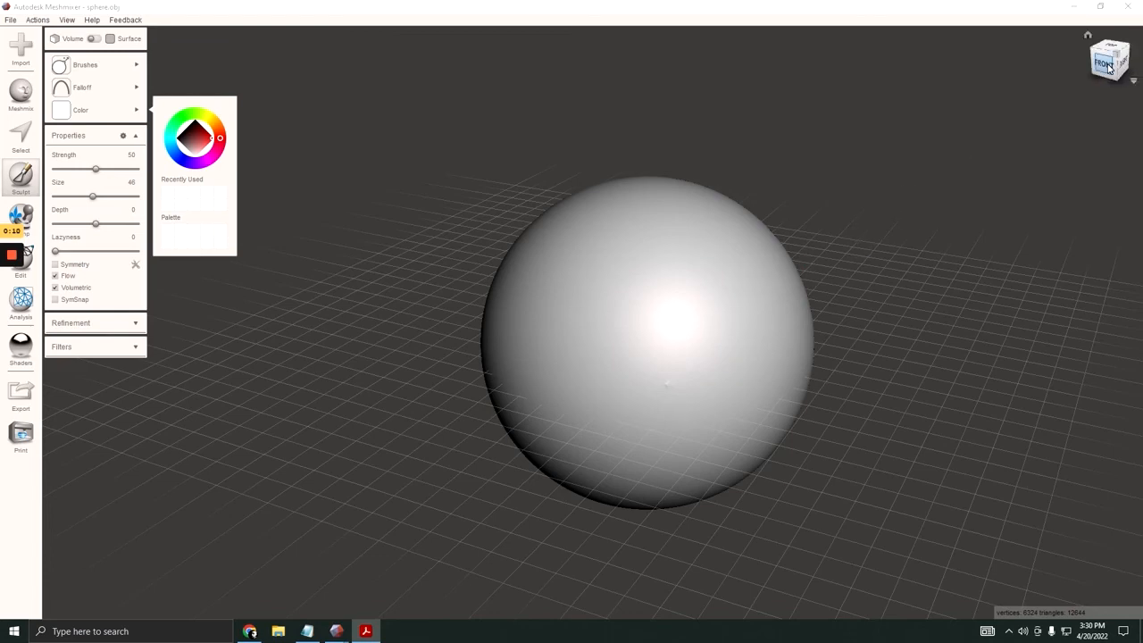
click(1107, 68)
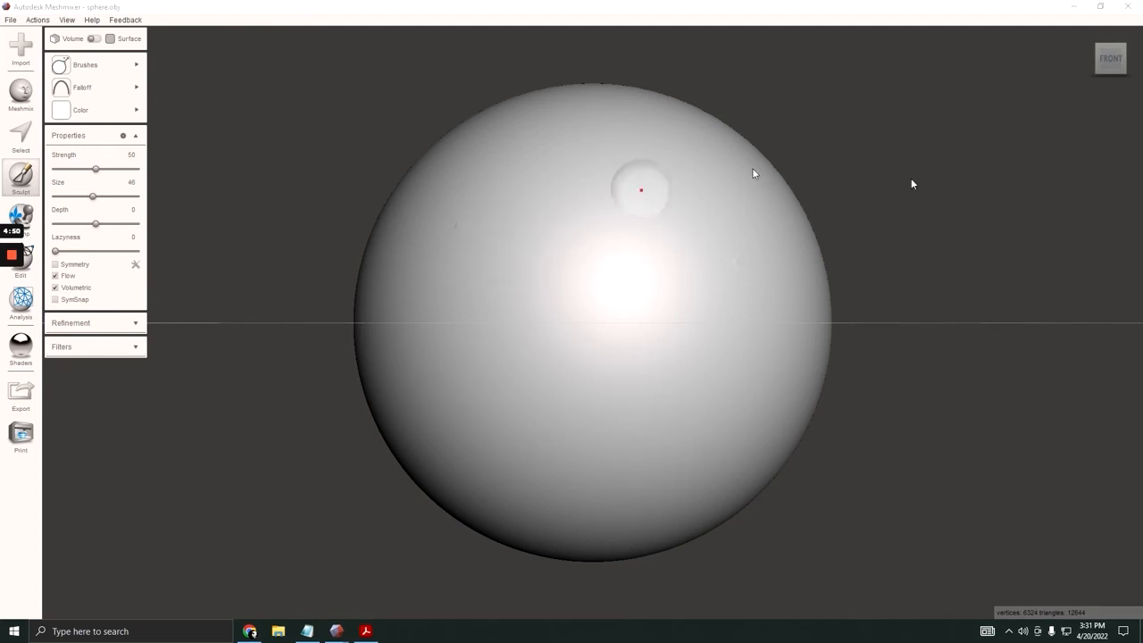
mouse_move(14, 234)
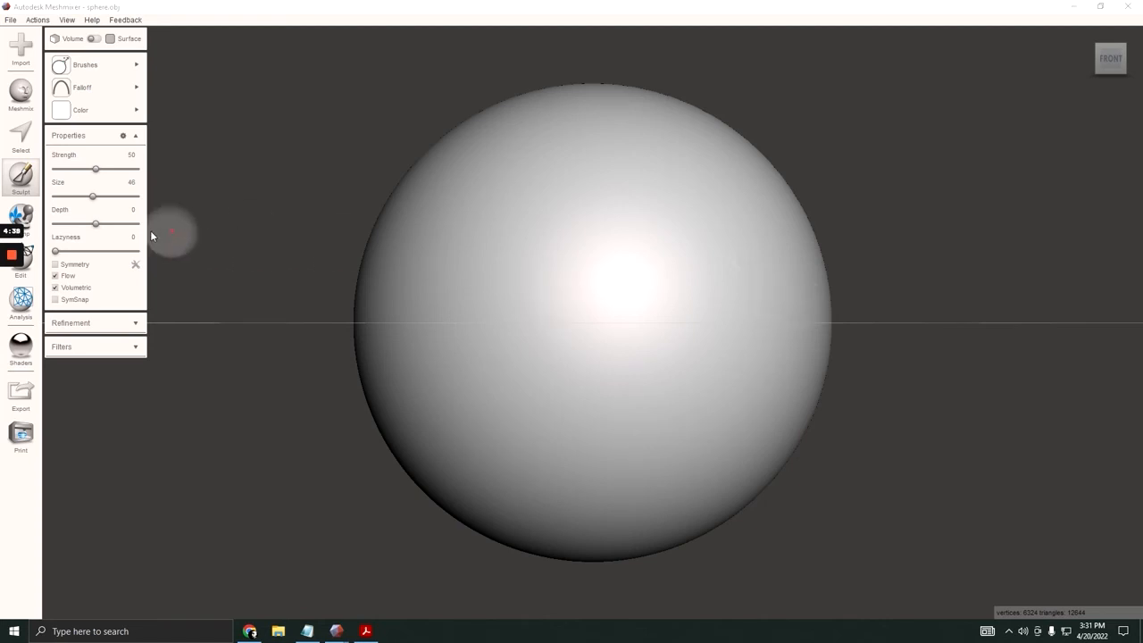
click(1122, 45)
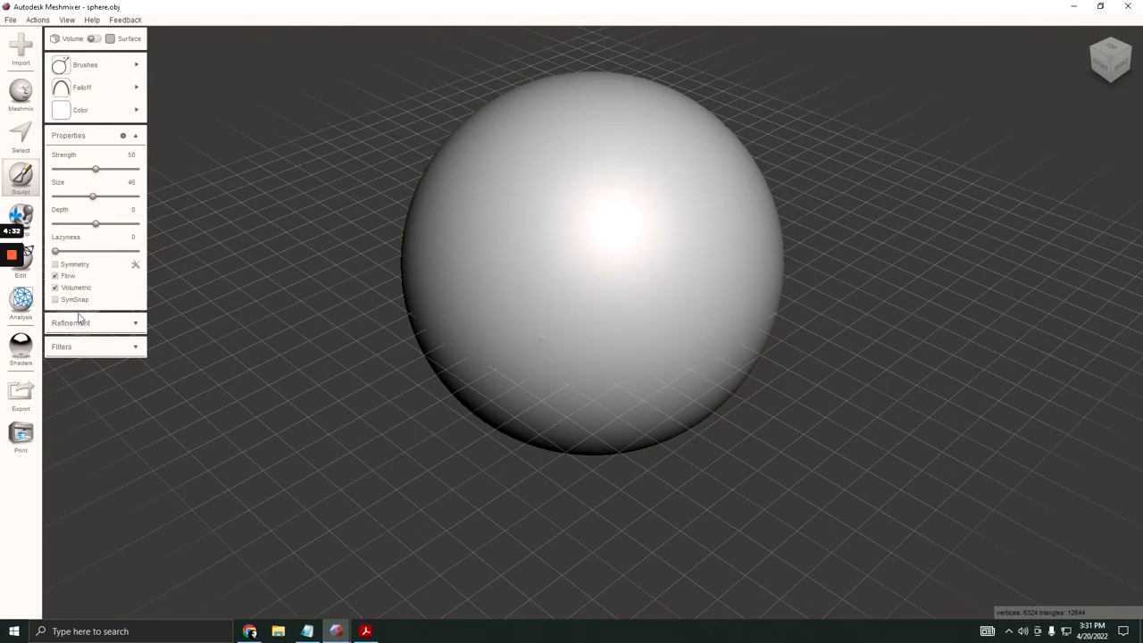
Enable Symmetry and try mirrored Draw strokes near the middle of the sphere, undoing each one
click(67, 266)
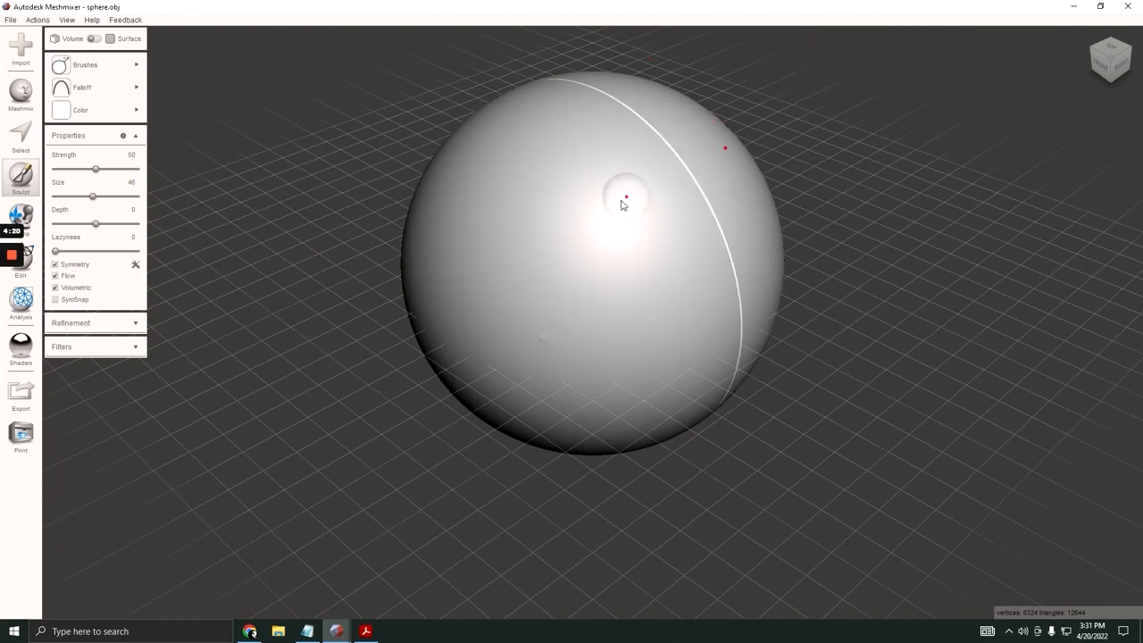
mouse_move(598, 224)
mouse_down()
mouse_move(568, 262)
mouse_move(577, 271)
mouse_move(616, 255)
mouse_move(576, 301)
mouse_move(520, 261)
mouse_move(595, 241)
mouse_move(592, 258)
mouse_move(594, 243)
mouse_up()
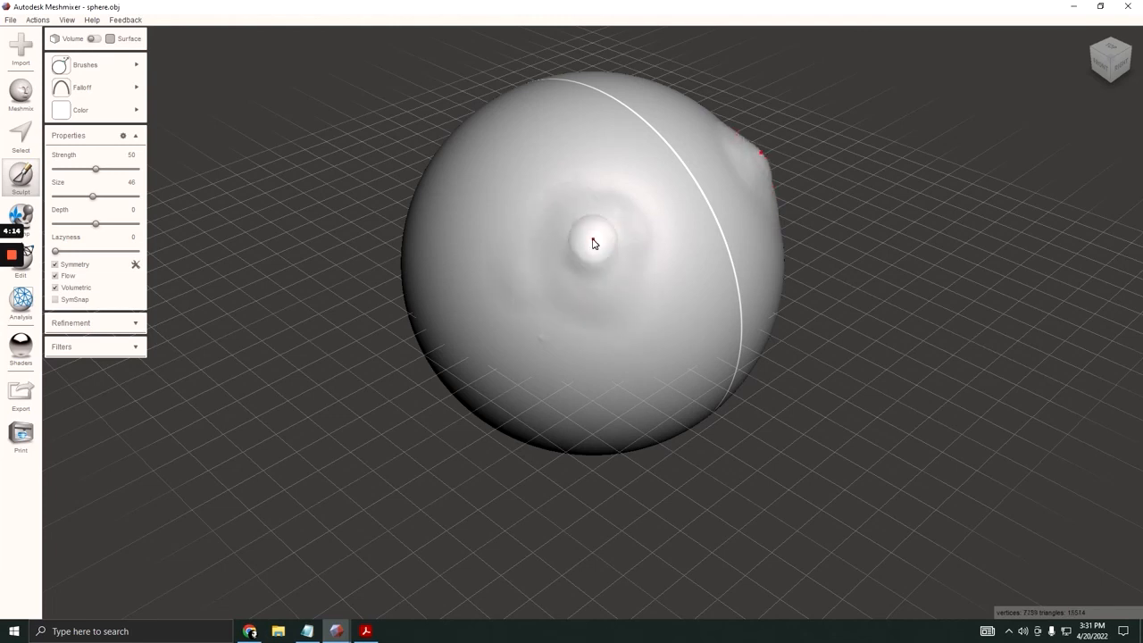
key(ctrl+z)
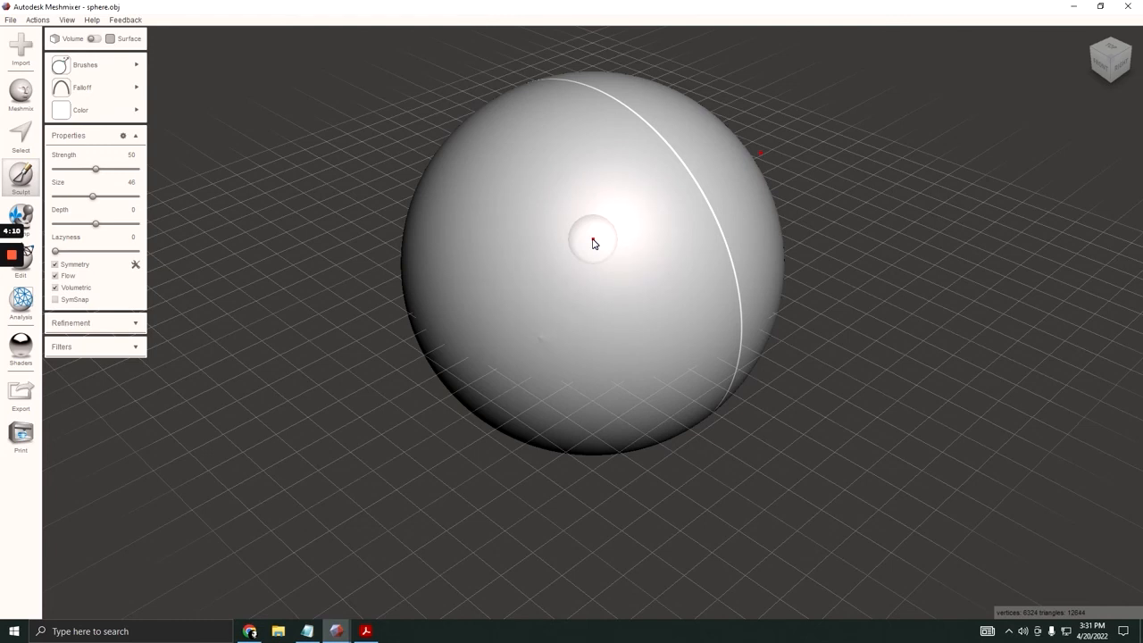
mouse_move(628, 244)
mouse_down()
mouse_move(645, 247)
mouse_move(646, 196)
mouse_up()
key(ctrl+z)
Sculpt mirrored strokes over the upper middle of the sphere, beside the symmetry line
mouse_move(602, 200)
mouse_down()
mouse_move(620, 172)
mouse_move(637, 209)
mouse_move(602, 194)
mouse_move(626, 249)
mouse_up()
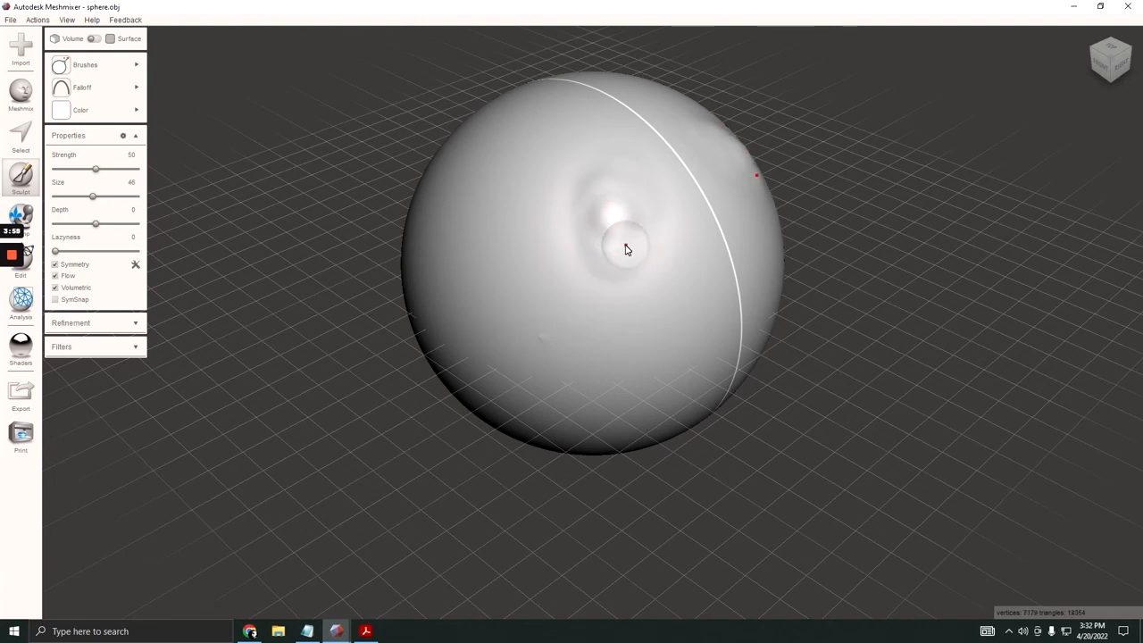
mouse_move(626, 249)
mouse_down()
mouse_move(612, 242)
mouse_move(584, 260)
mouse_move(642, 212)
mouse_move(637, 203)
mouse_move(615, 209)
mouse_move(613, 242)
mouse_move(638, 247)
mouse_move(610, 250)
mouse_move(627, 258)
mouse_move(625, 232)
mouse_move(645, 204)
mouse_move(587, 192)
mouse_move(561, 171)
mouse_move(602, 148)
mouse_move(566, 188)
mouse_move(600, 284)
mouse_move(594, 303)
mouse_move(658, 263)
mouse_move(654, 329)
mouse_up()
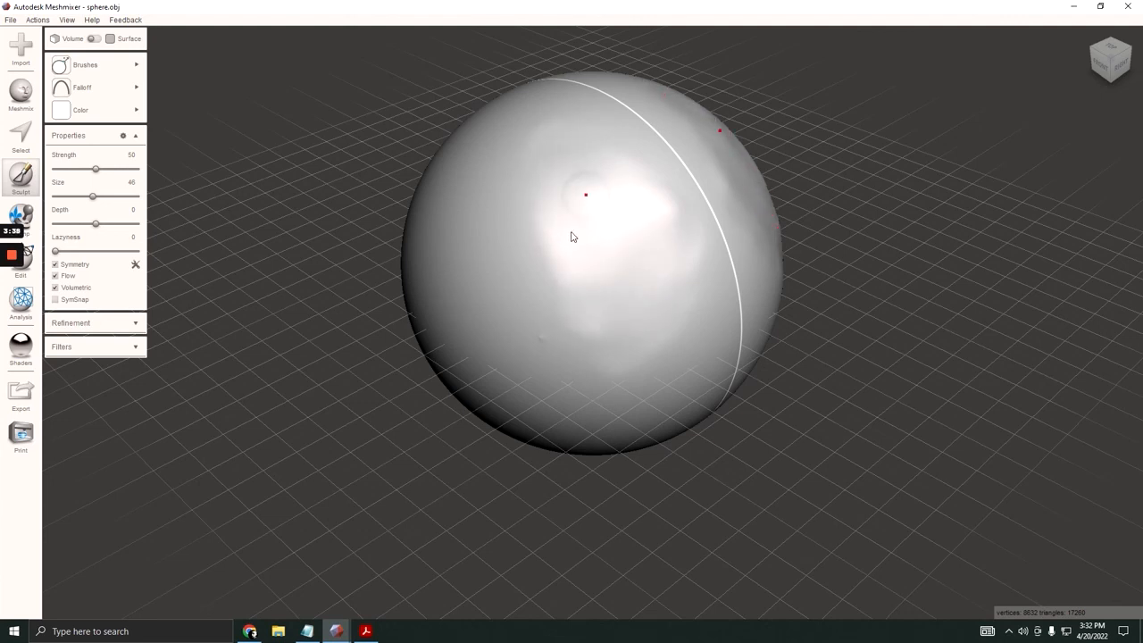
mouse_move(631, 311)
mouse_down()
mouse_move(627, 383)
mouse_move(649, 220)
mouse_up()
Set the brush strength to 93 and size to 17, try small strokes on the sculpted area, and undo them
drag(91, 172, 130, 170)
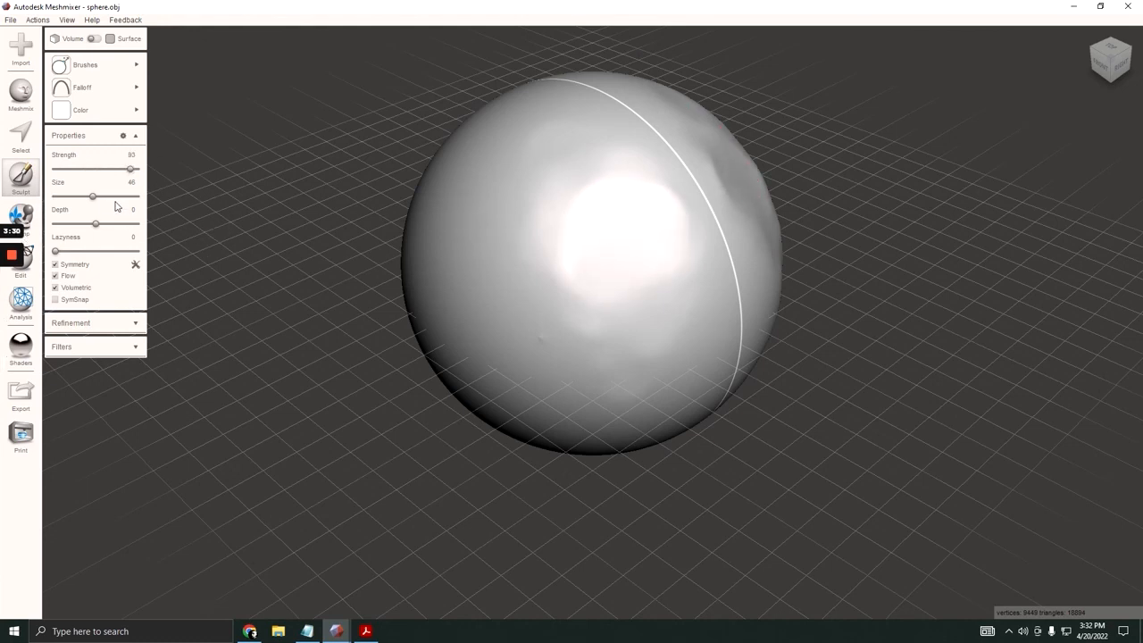
mouse_move(625, 230)
mouse_down()
mouse_move(647, 238)
mouse_move(598, 191)
mouse_move(578, 245)
mouse_move(640, 230)
mouse_move(651, 257)
mouse_move(604, 272)
mouse_up()
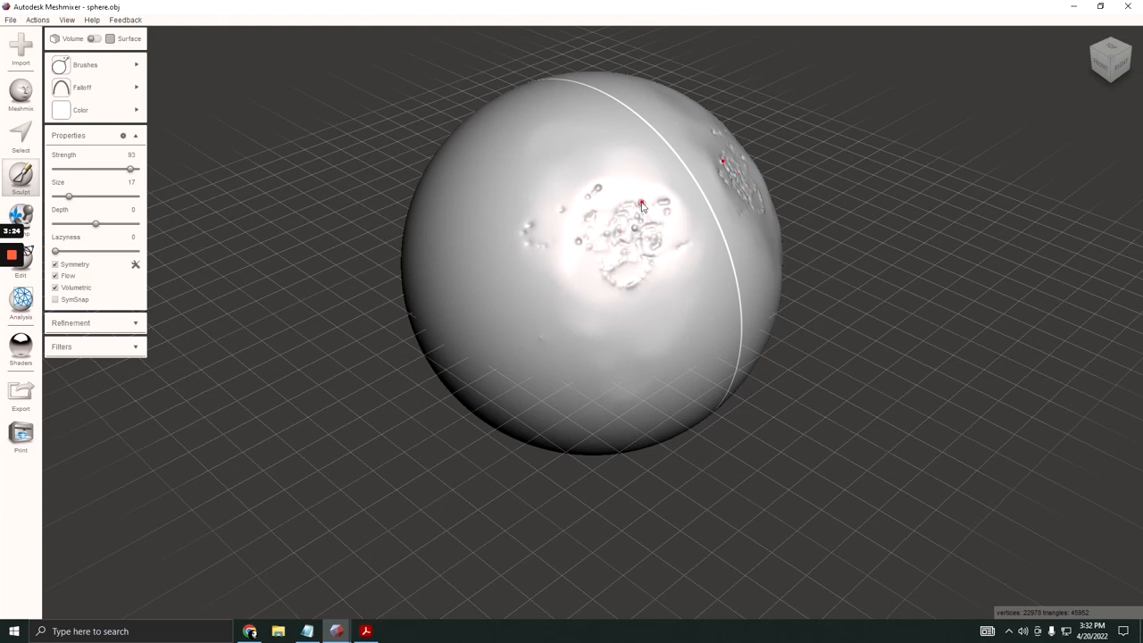
key(ctrl+z)
key(ctrl+z)
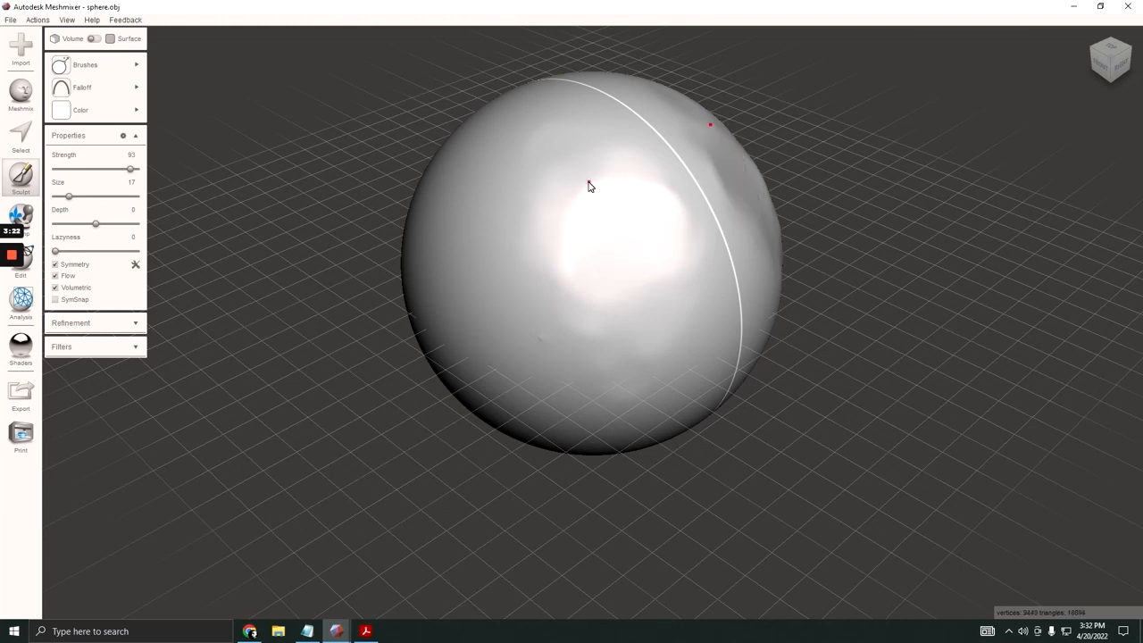
Examine the sculpted areas on both sides of the symmetry line from several angles, ending near the right-side view
click(1119, 64)
right_drag(961, 28, 1082, 61)
right_drag(762, 375, 691, 339)
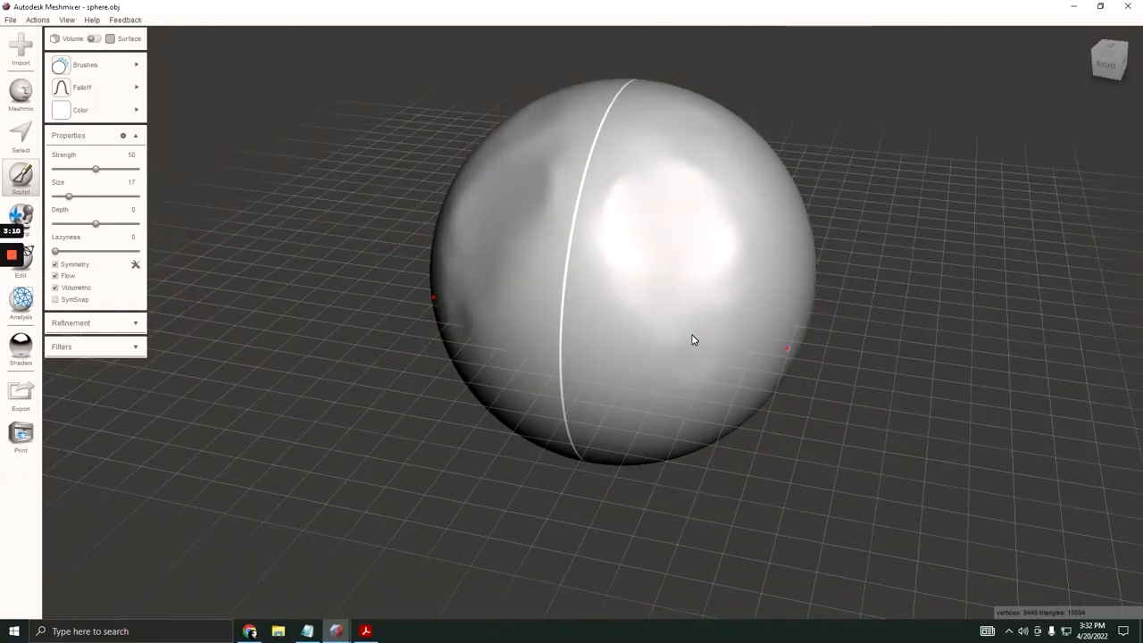
mouse_move(691, 340)
right_down()
mouse_move(568, 400)
mouse_move(765, 396)
mouse_move(615, 383)
mouse_move(610, 423)
mouse_move(658, 406)
right_up()
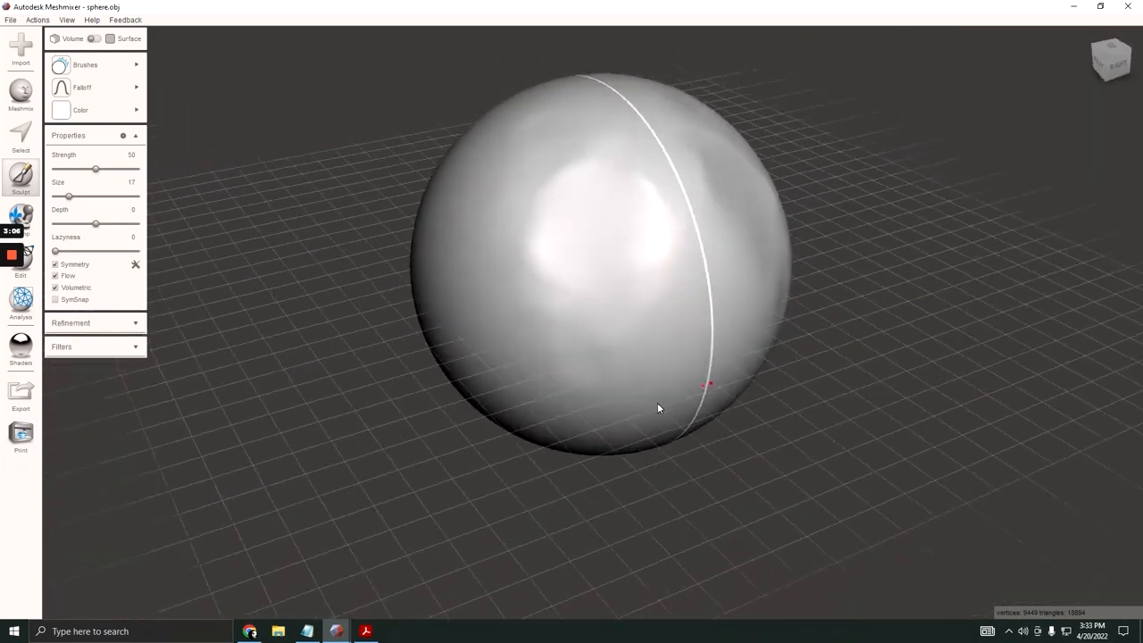
key(shift)
right_drag(612, 267, 541, 253)
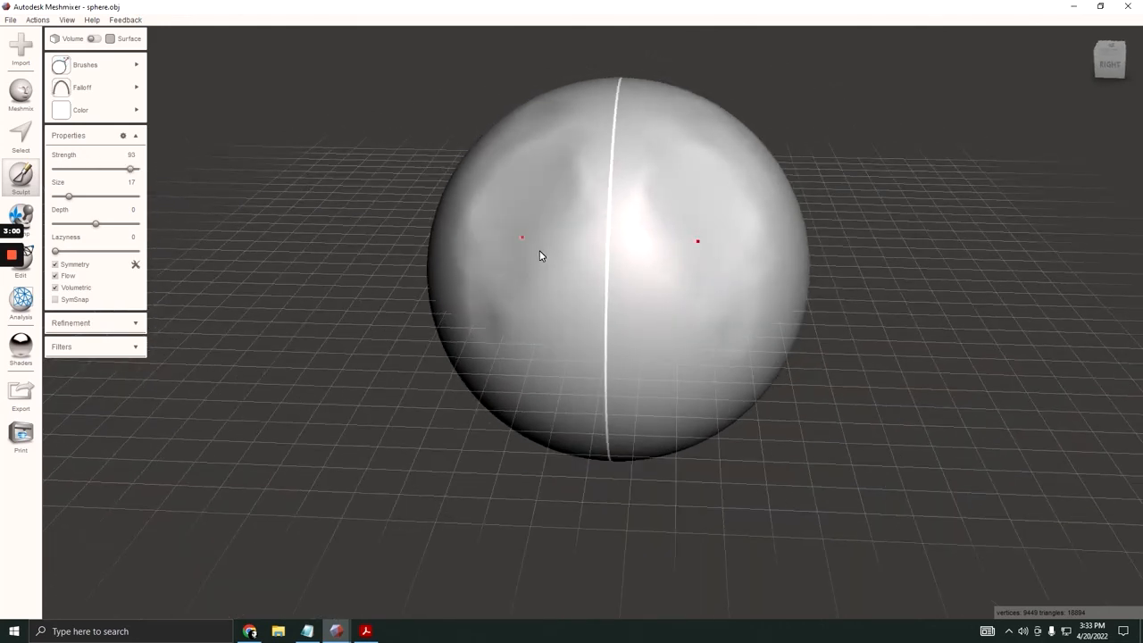